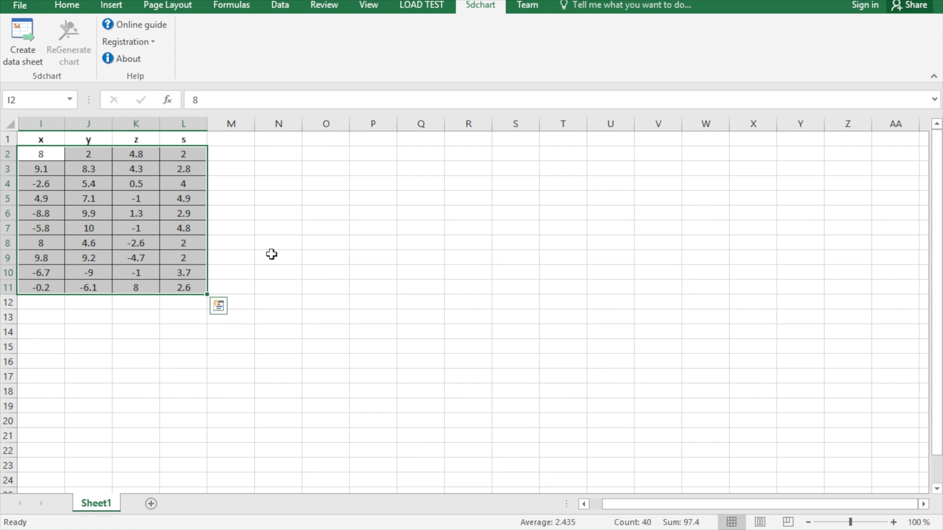
Step: Create two chart data sheets, 5dchart and 5dchart_1, from the Sheet1 data
{"action": "left_click", "coordinate": [29, 49]}
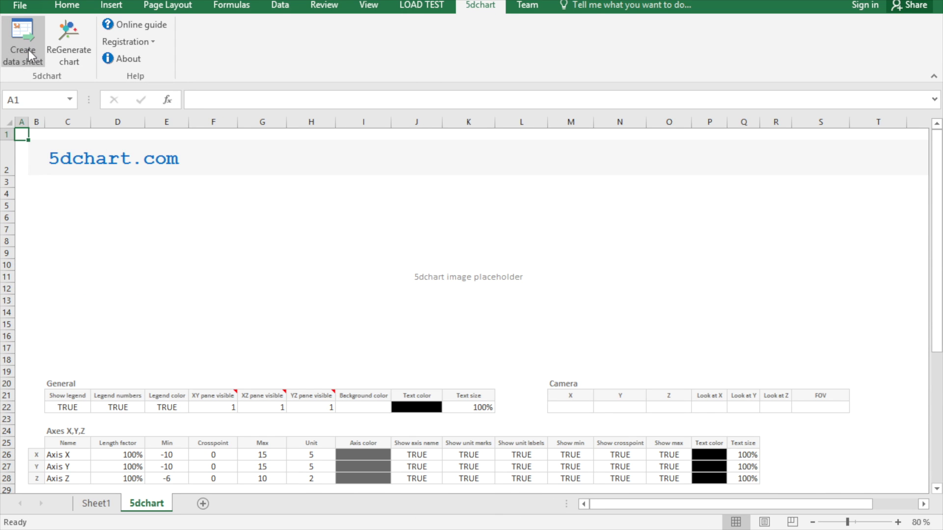
{"action": "left_click", "coordinate": [93, 504]}
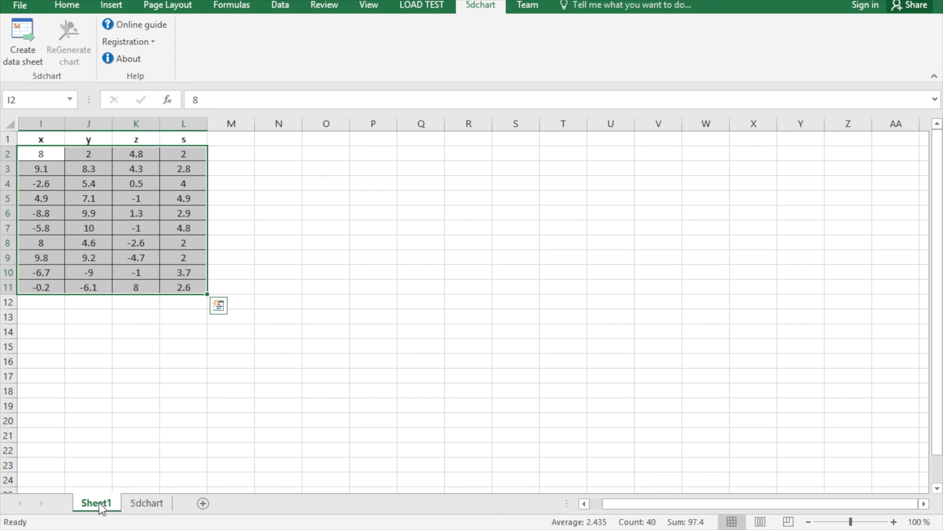
{"action": "left_click", "coordinate": [27, 34]}
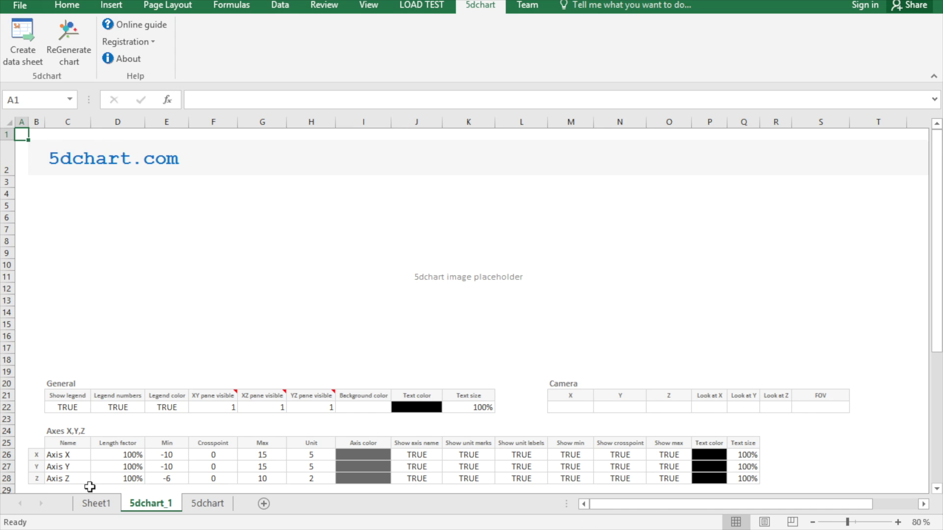
Step: Check that 5dchart_1's bubble values link to Sheet1 cells, e.g. =Sheet1!J3
{"action": "left_click", "coordinate": [95, 505]}
{"action": "left_click", "coordinate": [157, 508]}
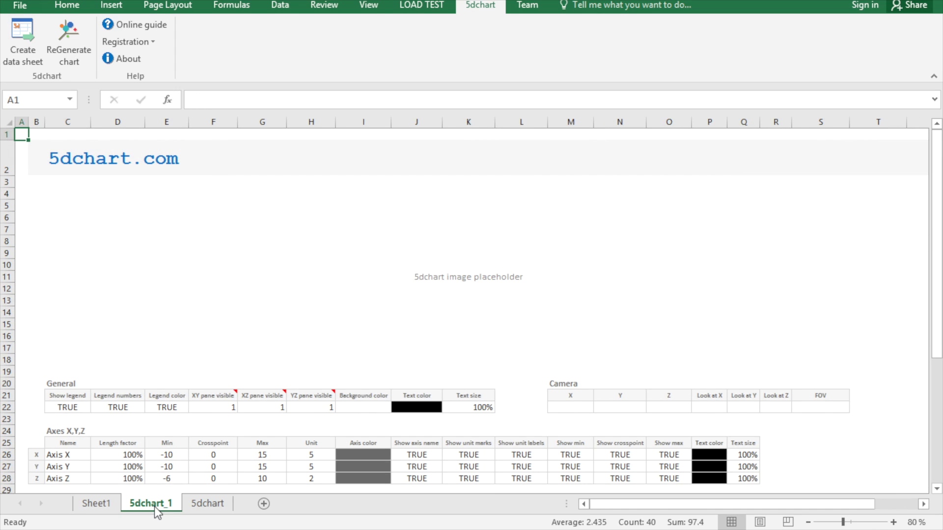
{"action": "scroll", "coordinate": [178, 438], "scroll_direction": "down", "scroll_amount": 2}
{"action": "left_click", "coordinate": [149, 487]}
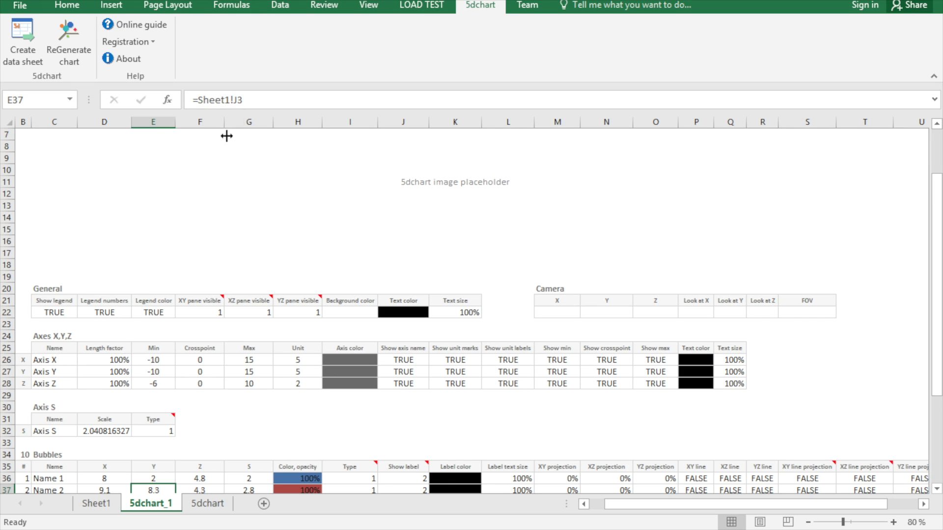
{"action": "left_click", "coordinate": [216, 253]}
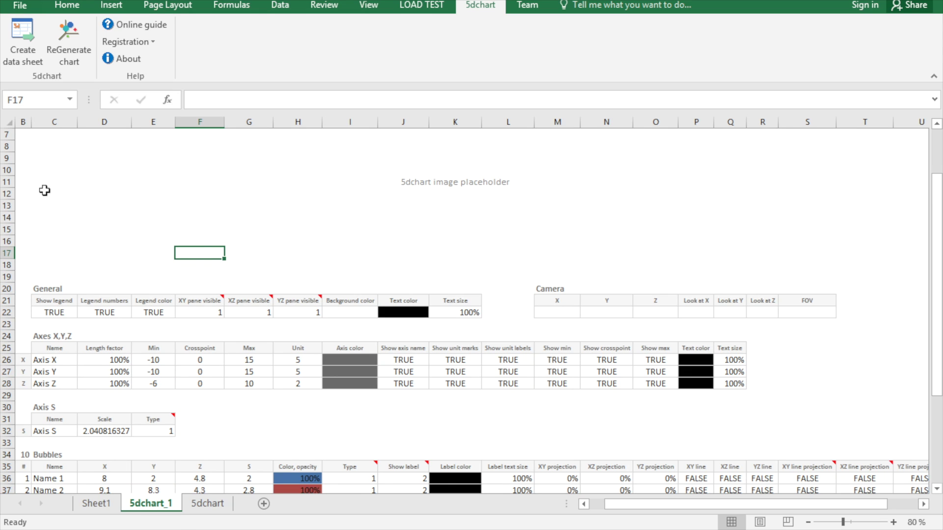
Step: Regenerate the 5dchart bubble chart and rotate it near-front, storing camera X 248.32516, Y 265.8900602, Z 201.08975
{"action": "left_click", "coordinate": [208, 505]}
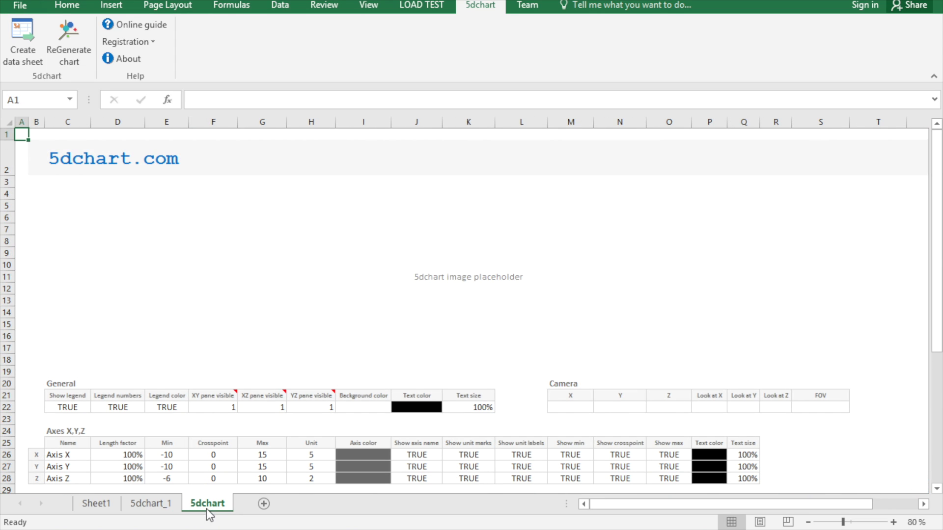
{"action": "scroll", "coordinate": [202, 337], "scroll_direction": "down", "scroll_amount": 1}
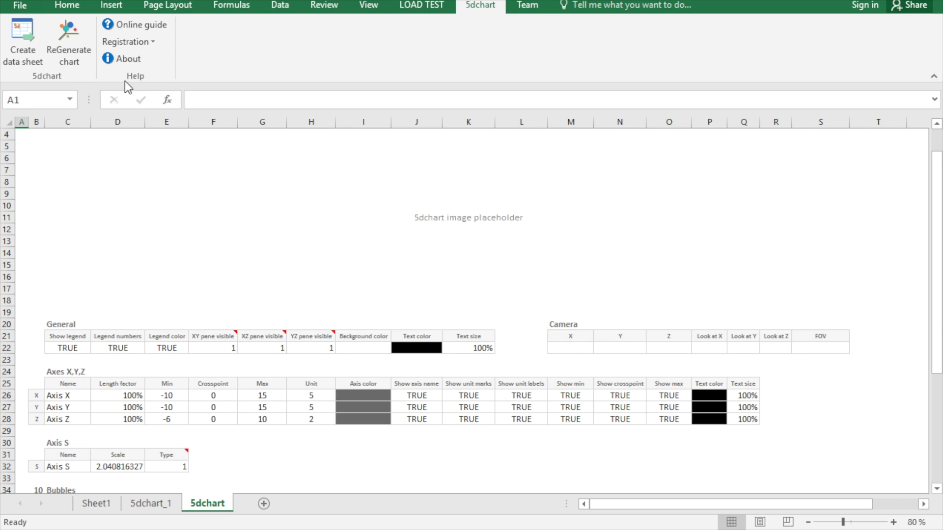
{"action": "left_click", "coordinate": [69, 52]}
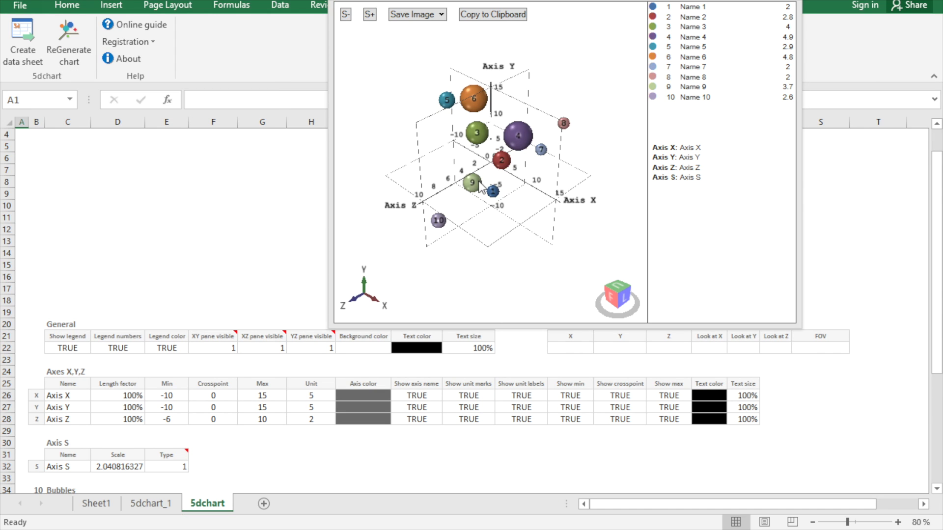
{"action": "left_click_drag", "start_coordinate": [462, 183], "coordinate": [581, 175]}
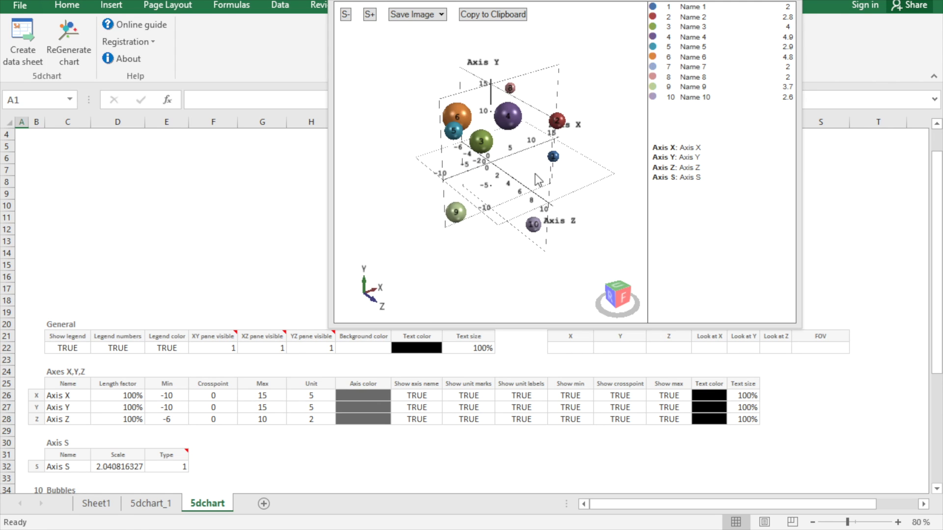
{"action": "left_click_drag", "start_coordinate": [536, 177], "coordinate": [432, 169]}
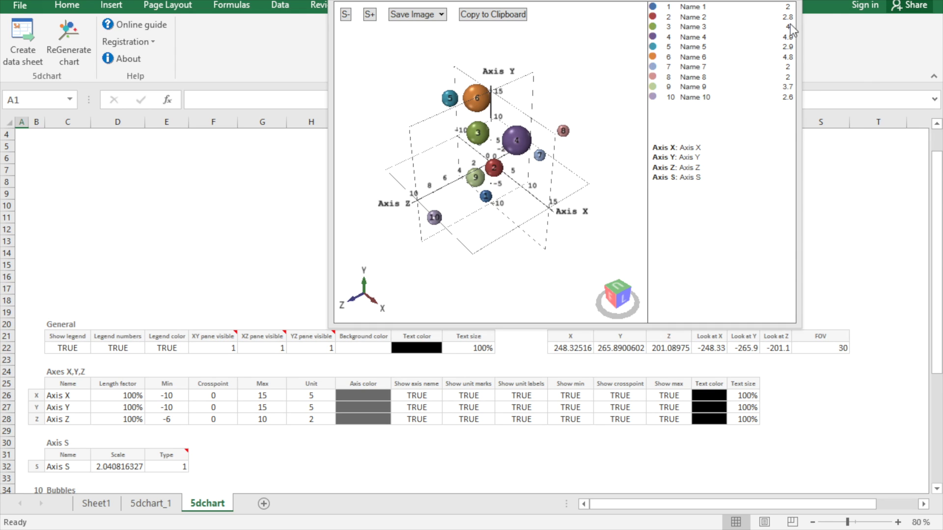
{"action": "key", "text": "Escape"}
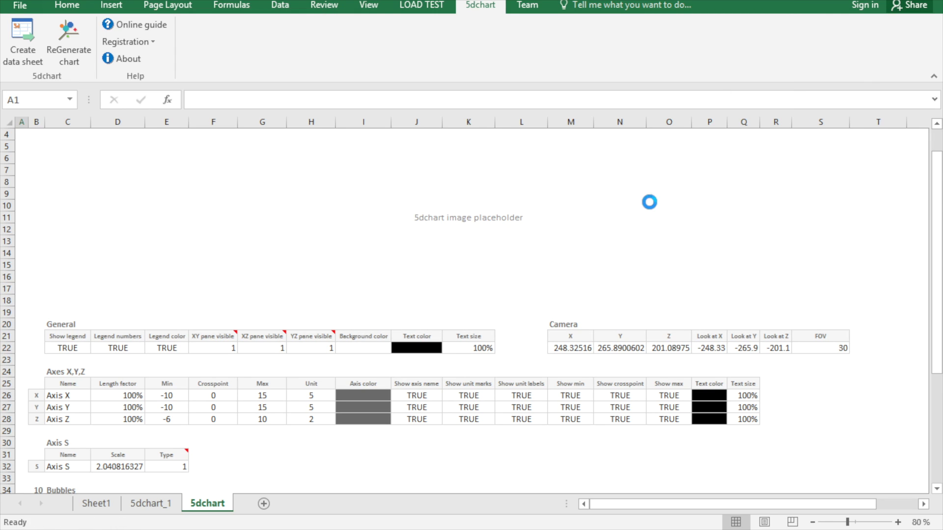
Step: Regenerate the 5dchart_1 bubble chart, shift its viewer right, and select the XY pane visible cell
{"action": "left_click", "coordinate": [153, 504]}
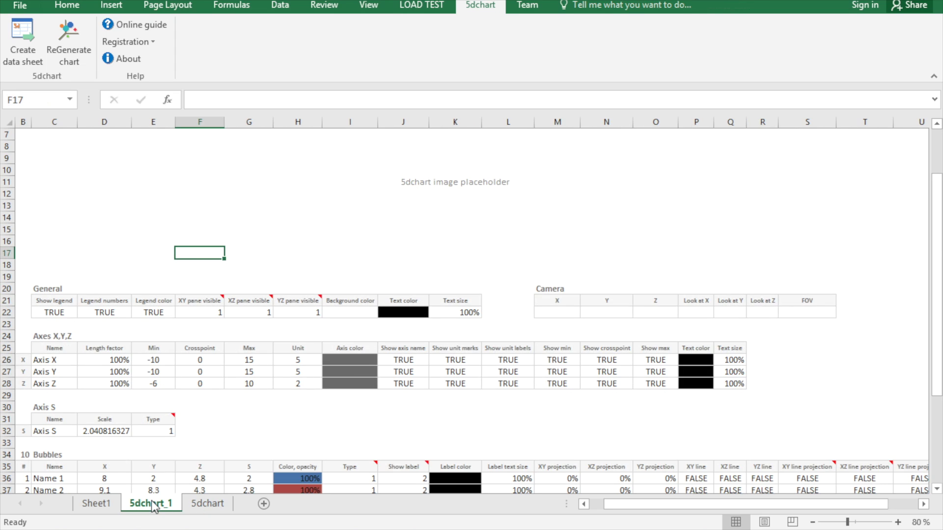
{"action": "scroll", "coordinate": [175, 397], "scroll_direction": "down", "scroll_amount": 1}
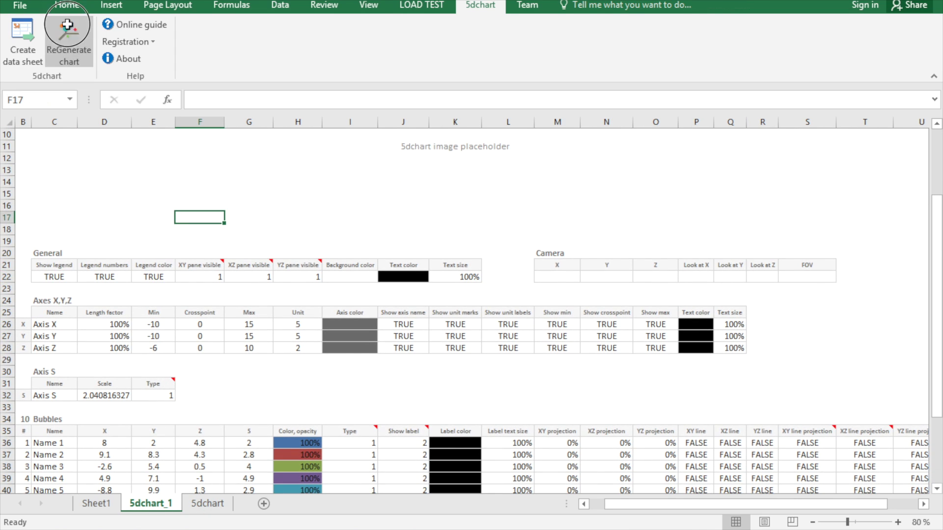
{"action": "left_click", "coordinate": [69, 41]}
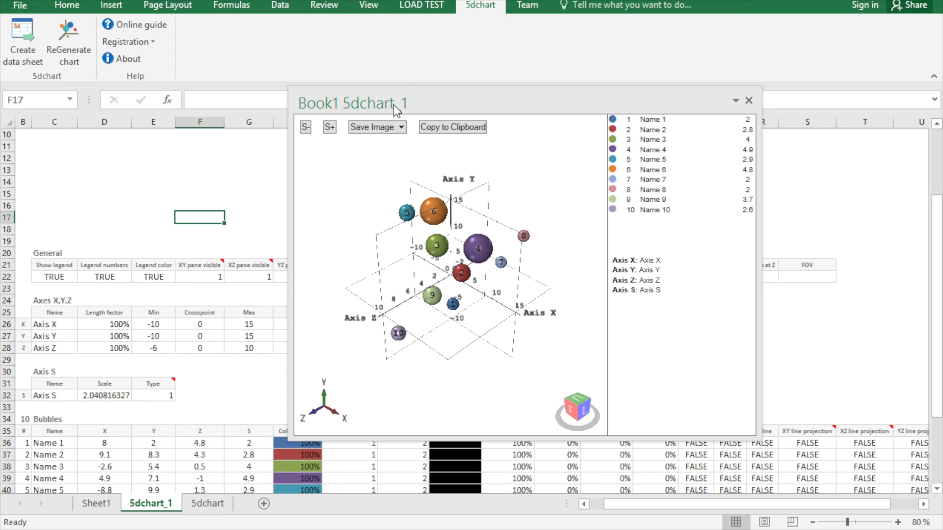
{"action": "left_click_drag", "start_coordinate": [412, 102], "coordinate": [467, 100]}
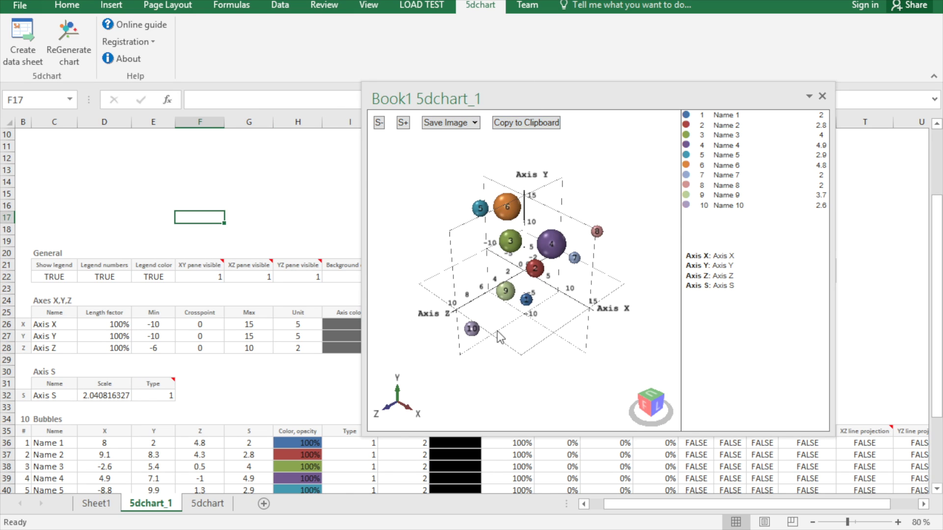
{"action": "mouse_move", "coordinate": [576, 244]}
{"action": "left_click", "coordinate": [213, 279]}
Step: Hide the XY and YZ panes by entering 0 in F22 and H22
{"action": "type", "text": "0"}
{"action": "key", "text": "Tab"}
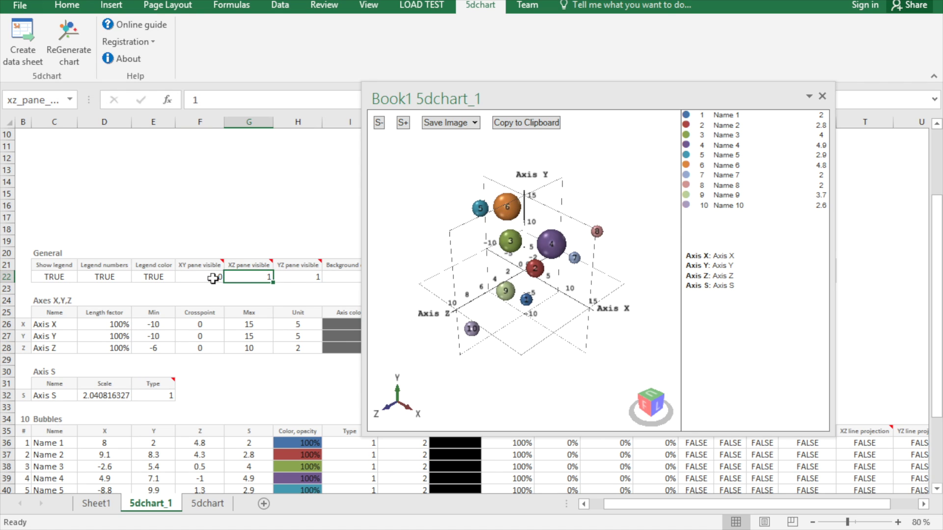
{"action": "key", "text": "Tab"}
{"action": "type", "text": "0"}
{"action": "key", "text": "ctrl+Return"}
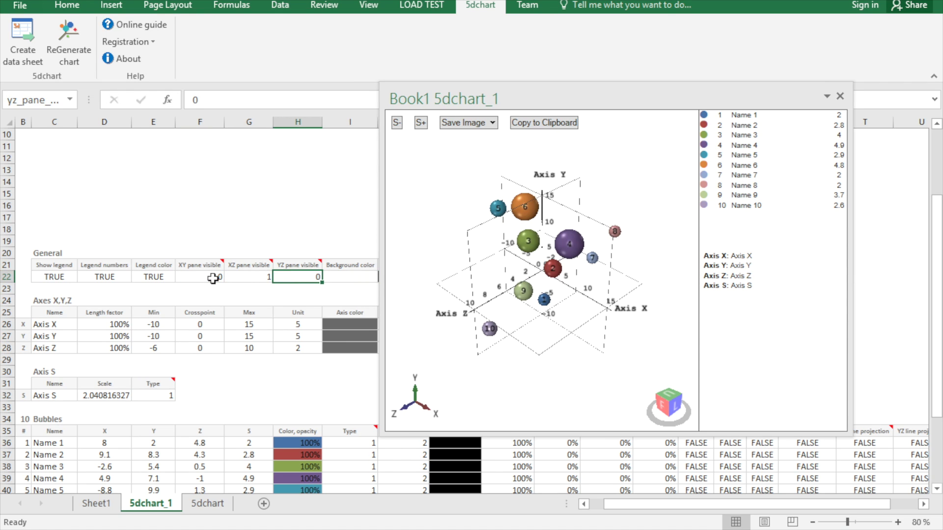
{"action": "key", "text": "Down"}
{"action": "key", "text": "Down"}
{"action": "key", "text": "Down"}
{"action": "key", "text": "Down"}
{"action": "key", "text": "Down"}
{"action": "left_click_drag", "start_coordinate": [411, 90], "coordinate": [303, 34]}
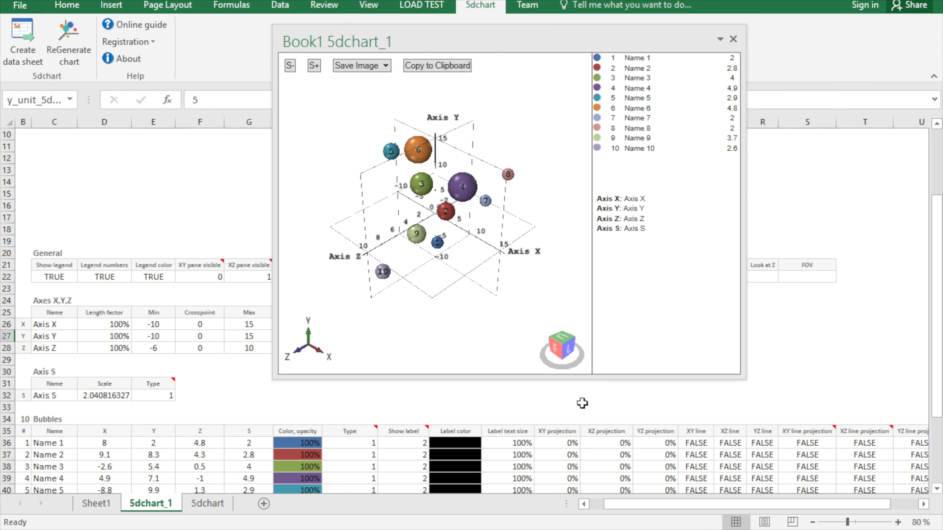
Step: Set XZ projection to 100 for all ten bubbles in N36:N45
{"action": "left_click", "coordinate": [623, 444]}
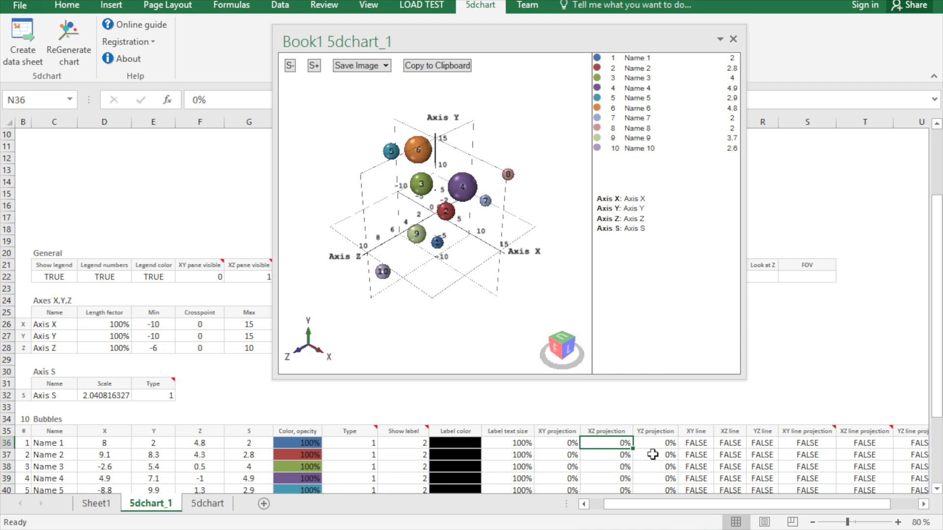
{"action": "type", "text": "100"}
{"action": "key", "text": "Return"}
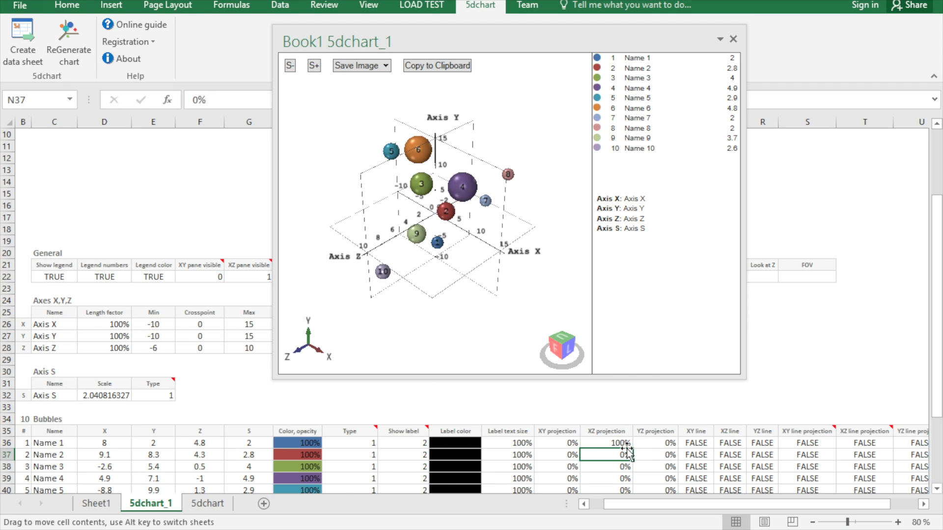
{"action": "left_click", "coordinate": [627, 445]}
{"action": "left_click_drag", "start_coordinate": [633, 449], "coordinate": [630, 467]}
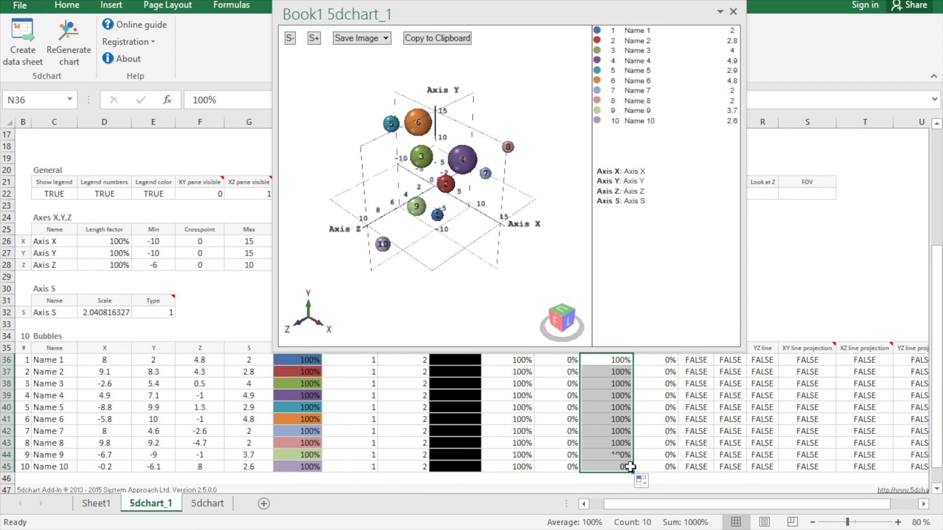
{"action": "left_click", "coordinate": [739, 362]}
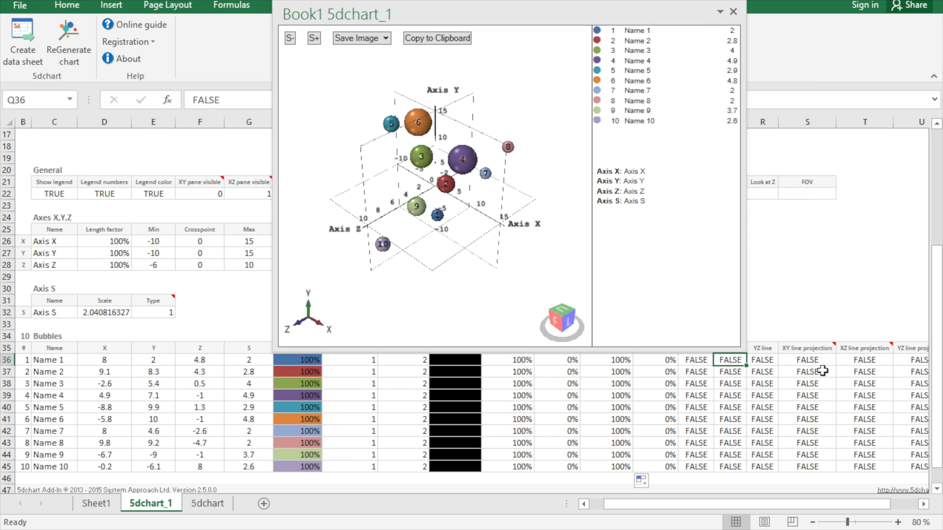
Step: Set XZ line projection to 1 for all ten bubbles in T36:T45
{"action": "left_click", "coordinate": [849, 363]}
{"action": "type", "text": "1"}
{"action": "key", "text": "ctrl+Return"}
{"action": "left_click_drag", "start_coordinate": [891, 364], "coordinate": [891, 464]}
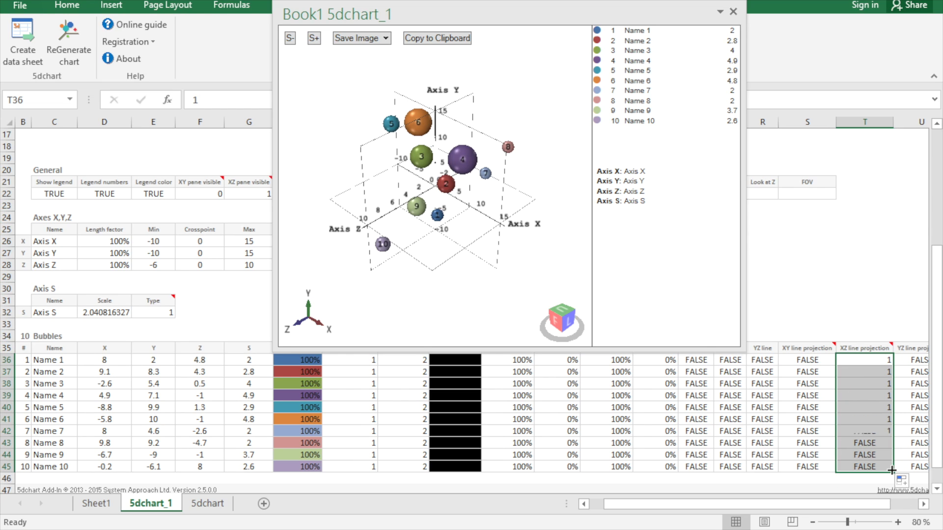
Step: Redraw the 5dchart_1 chart and rotate it to inspect each bubble's XZ floor projection and line
{"action": "left_click", "coordinate": [79, 43]}
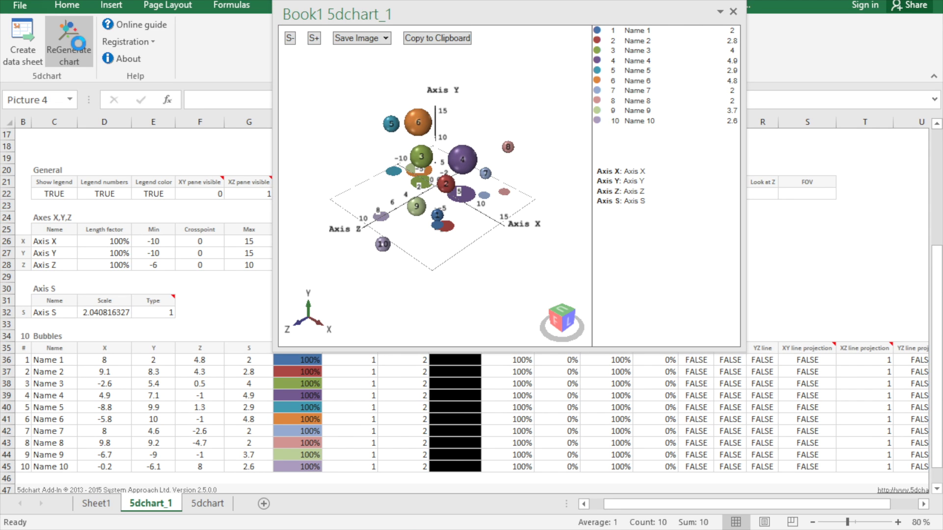
{"action": "left_click_drag", "start_coordinate": [509, 142], "coordinate": [479, 162]}
{"action": "scroll", "coordinate": [393, 160], "scroll_direction": "up", "scroll_amount": 5}
{"action": "scroll", "coordinate": [393, 160], "scroll_direction": "down", "scroll_amount": 1}
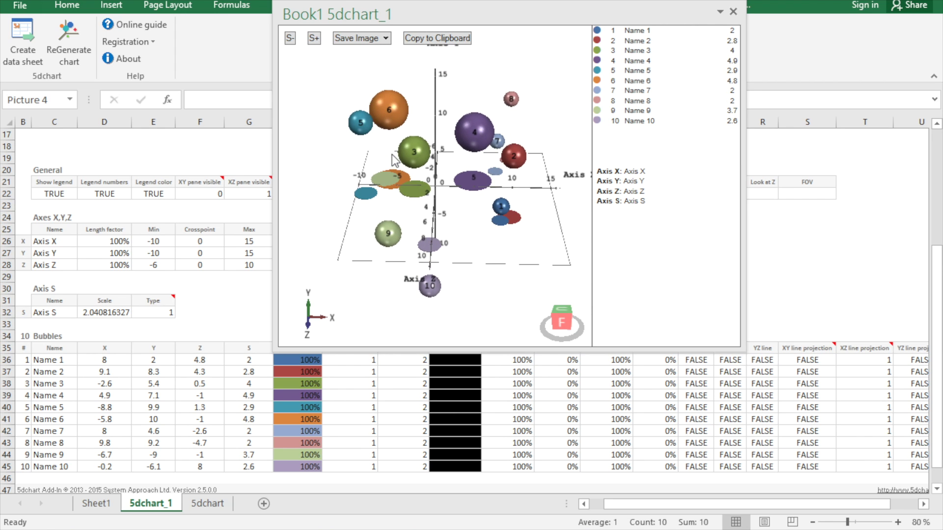
{"action": "left_click_drag", "start_coordinate": [480, 210], "coordinate": [457, 233]}
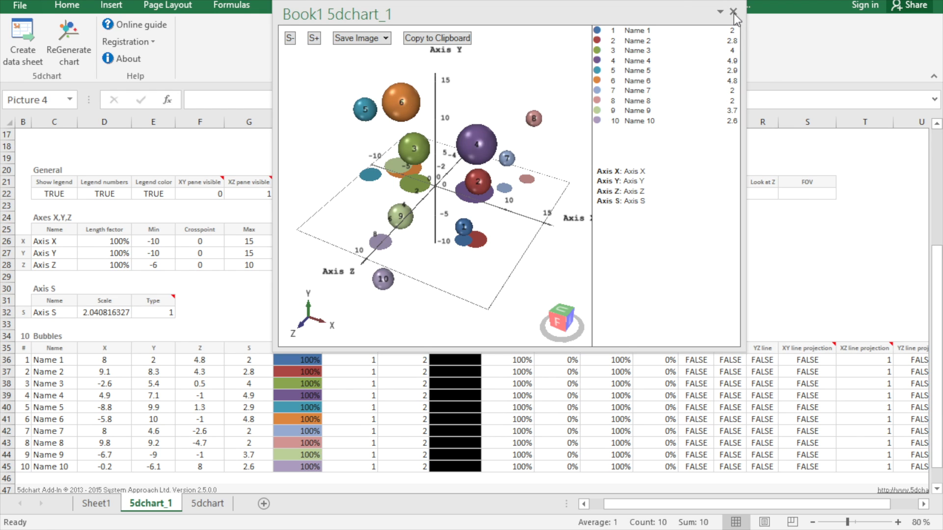
{"action": "left_click_drag", "start_coordinate": [658, 14], "coordinate": [476, 46]}
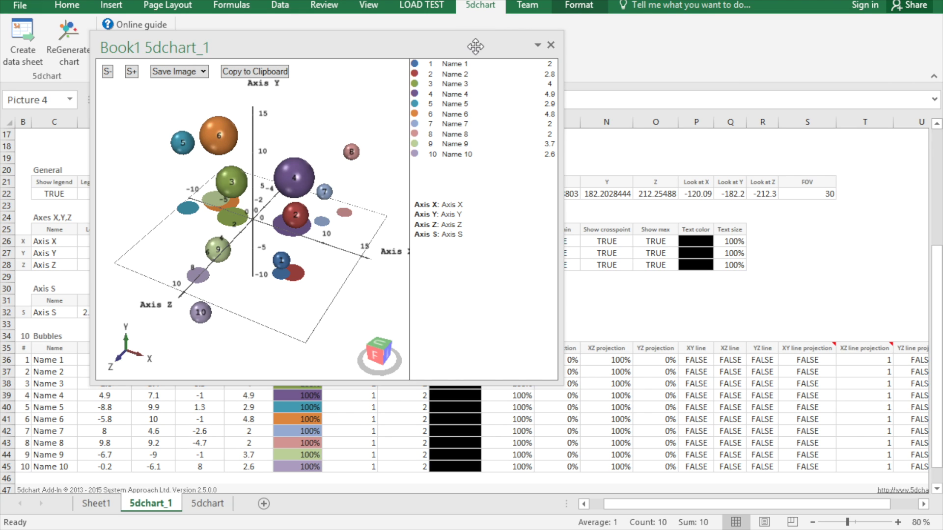
Step: Close the 5dchart_1 viewer and regenerate the 5dchart sheet's chart with XY, XZ and YZ panes
{"action": "left_click", "coordinate": [550, 44]}
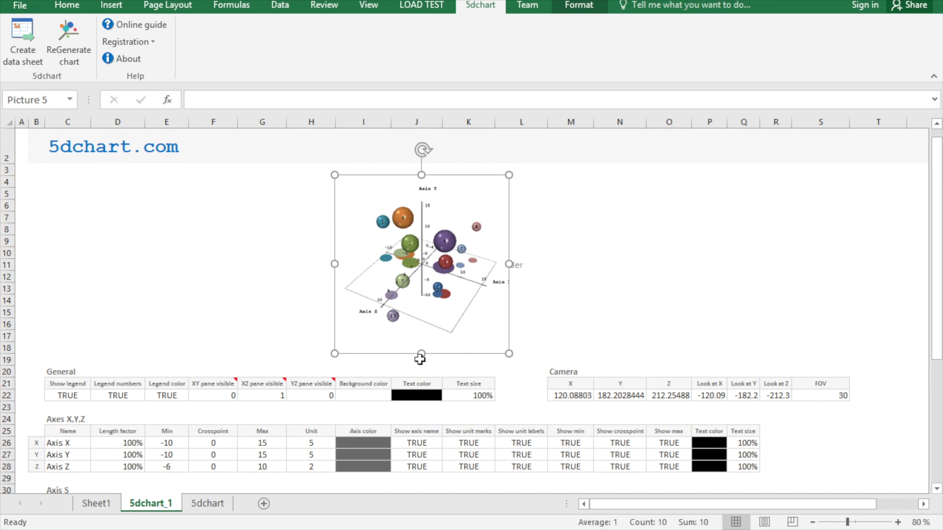
{"action": "scroll", "coordinate": [419, 360], "scroll_direction": "right", "scroll_amount": 3}
{"action": "scroll", "coordinate": [420, 359], "scroll_direction": "left", "scroll_amount": 3}
{"action": "left_click", "coordinate": [208, 503]}
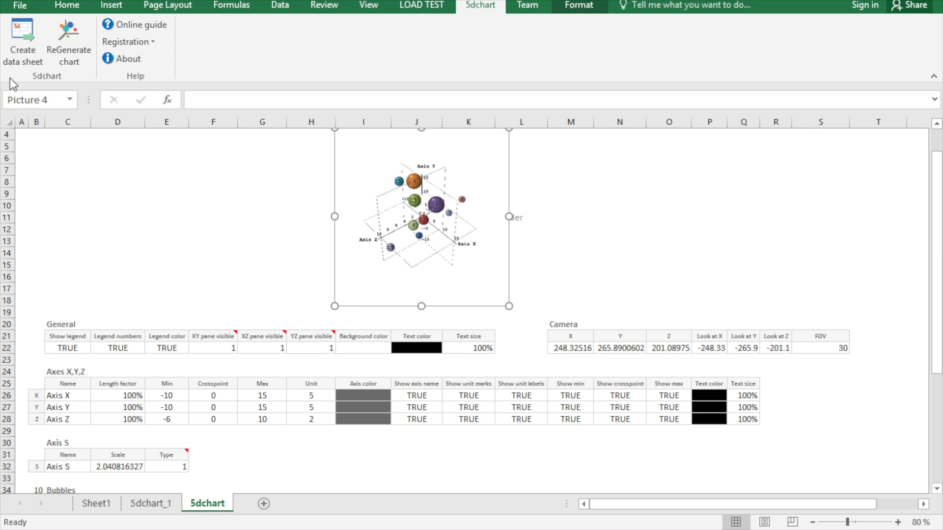
{"action": "left_click", "coordinate": [68, 52]}
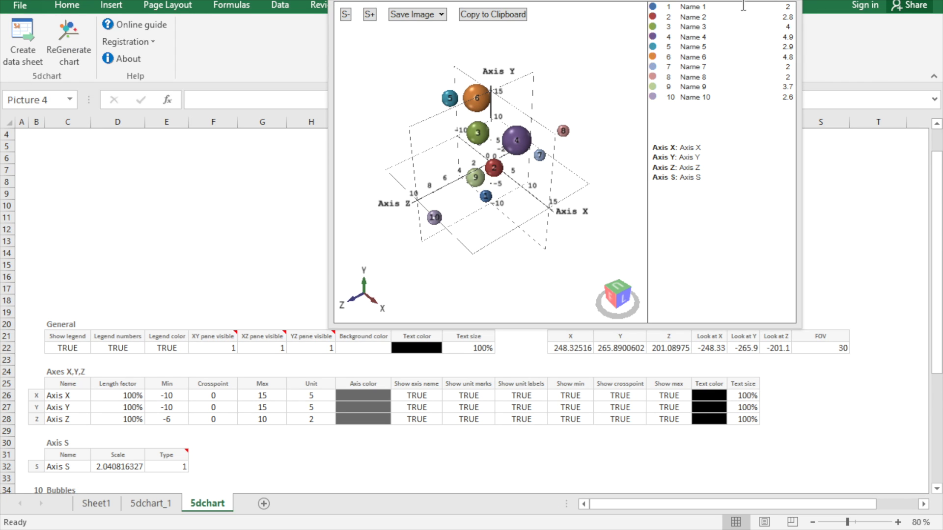
{"action": "scroll", "coordinate": [166, 381], "scroll_direction": "down", "scroll_amount": 2}
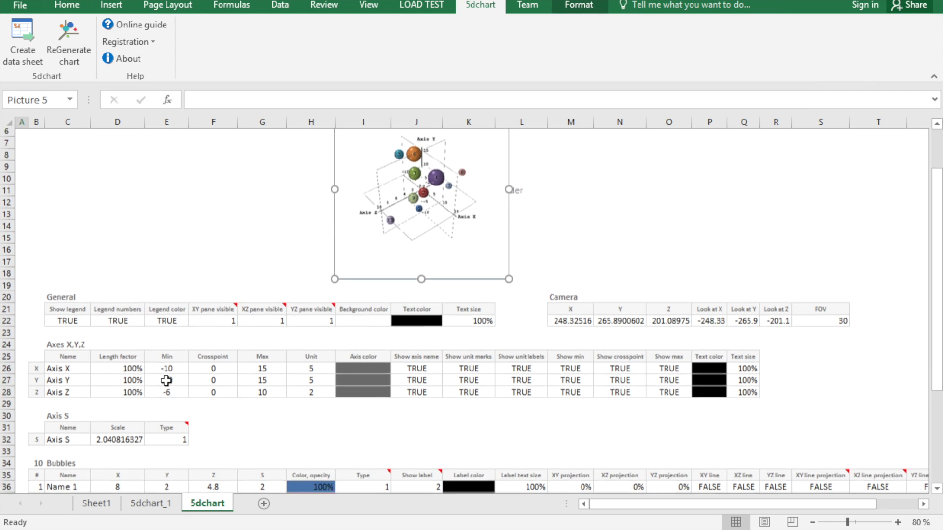
Step: Enter Type 0 for bubbles Name 6 to Name 10 in I41:I45, leaving Names 1–5 at 1
{"action": "scroll", "coordinate": [166, 381], "scroll_direction": "down", "scroll_amount": 3}
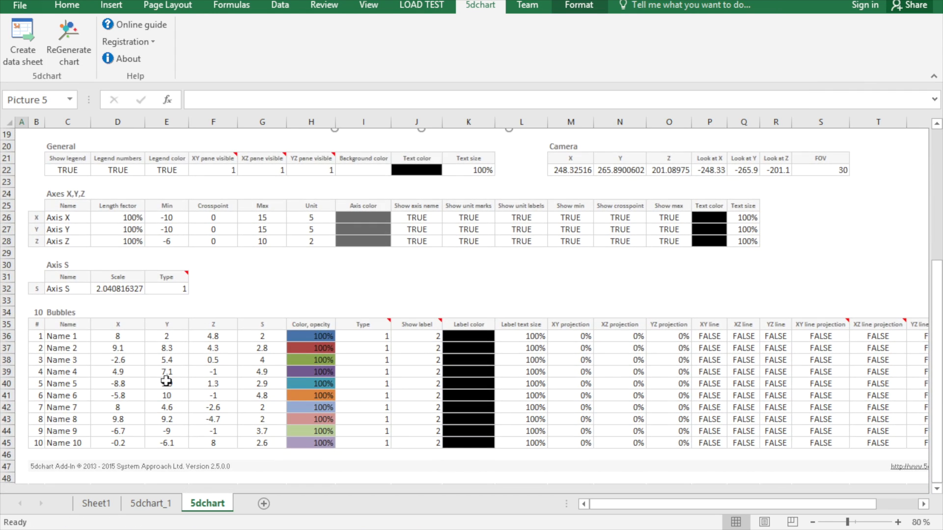
{"action": "left_click", "coordinate": [376, 336]}
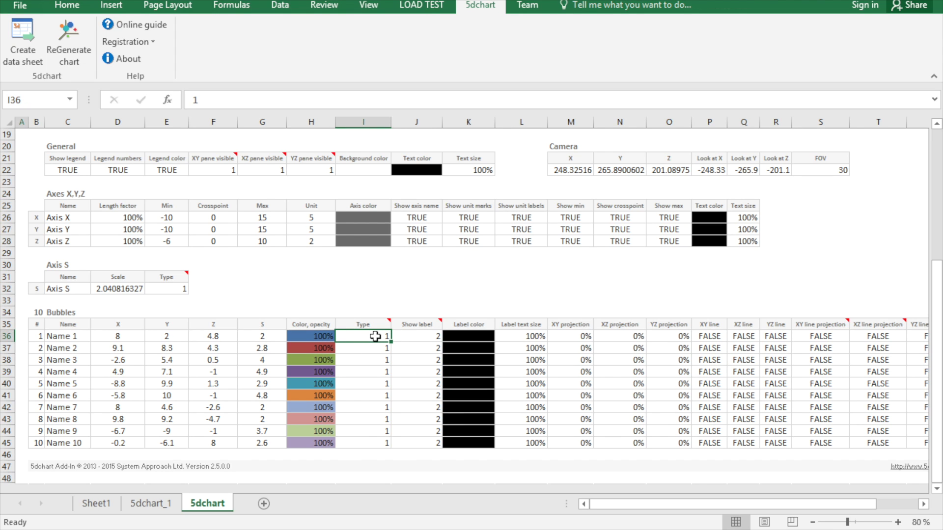
{"action": "scroll", "coordinate": [393, 339], "scroll_direction": "up", "scroll_amount": 2}
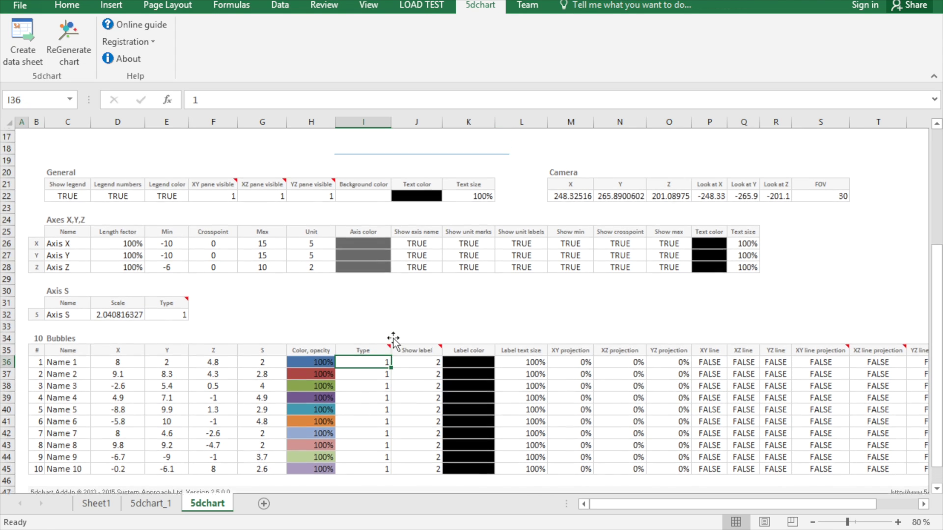
{"action": "scroll", "coordinate": [392, 339], "scroll_direction": "up", "scroll_amount": 4}
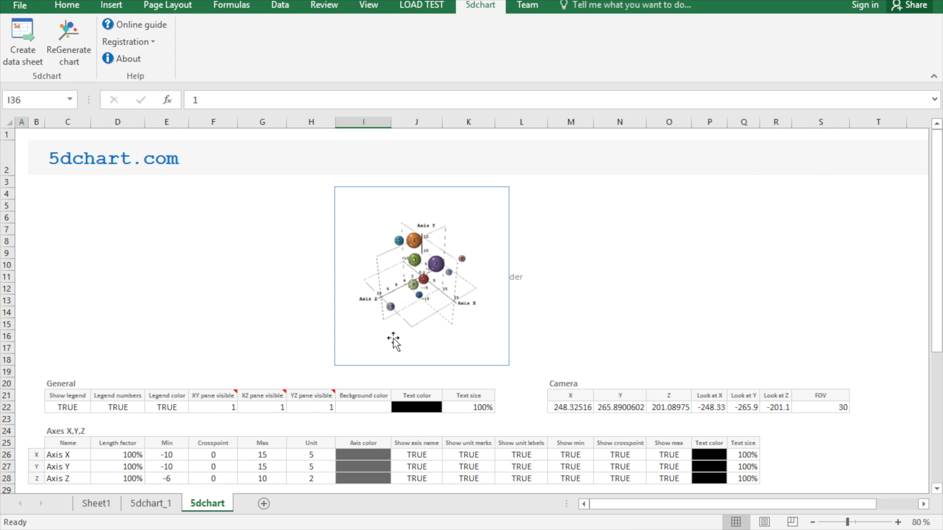
{"action": "scroll", "coordinate": [393, 339], "scroll_direction": "down", "scroll_amount": 5}
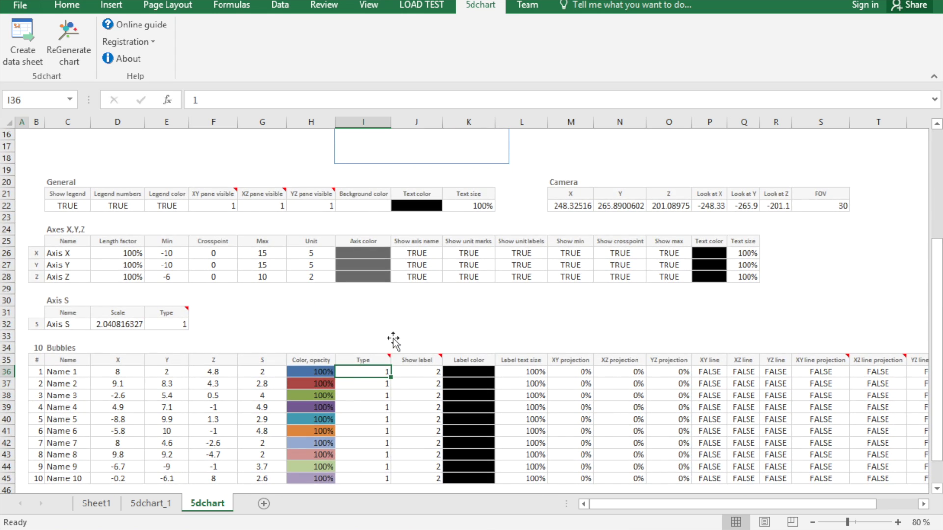
{"action": "left_click", "coordinate": [381, 417]}
{"action": "type", "text": "0"}
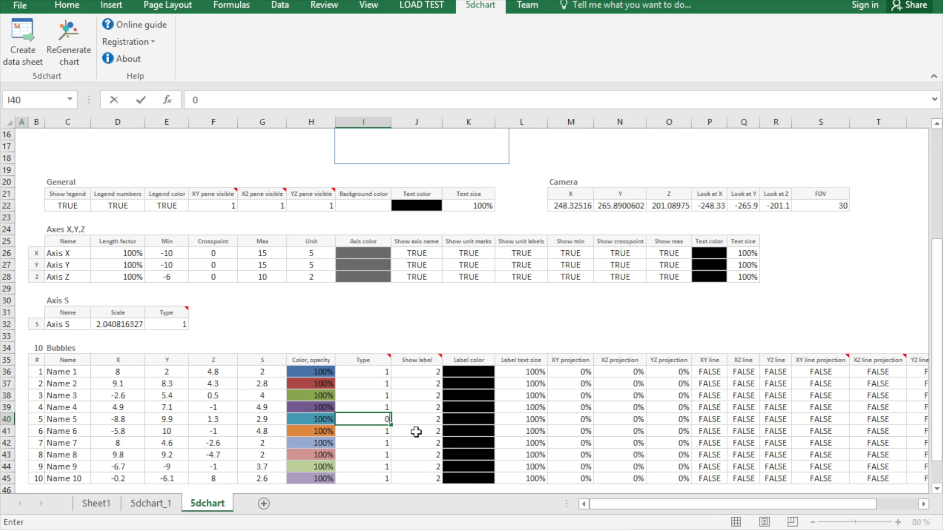
{"action": "key", "text": "Return"}
{"action": "type", "text": "0 0 0 0 "}
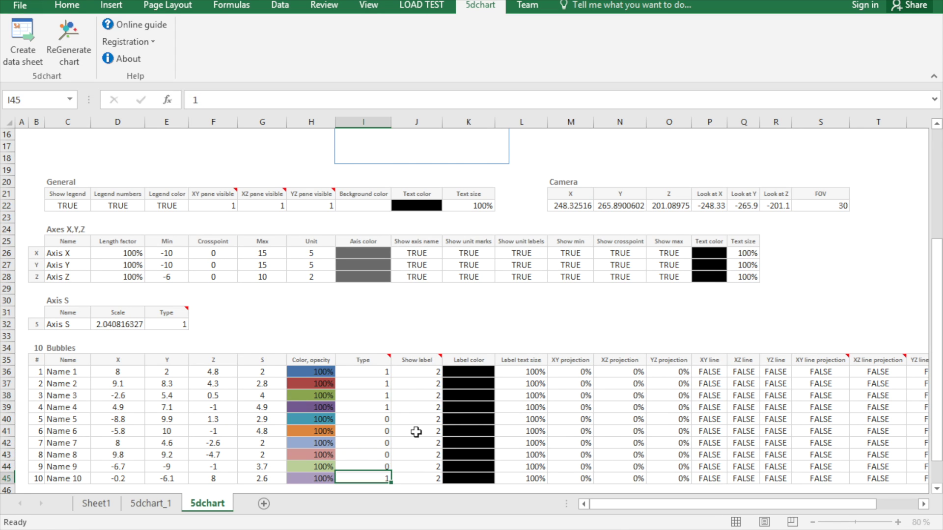
{"action": "type", "text": "0"}
{"action": "key", "text": "Up"}
{"action": "key", "text": "Up"}
{"action": "key", "text": "Up"}
{"action": "key", "text": "Up"}
{"action": "key", "text": "Up"}
{"action": "key", "text": "Up"}
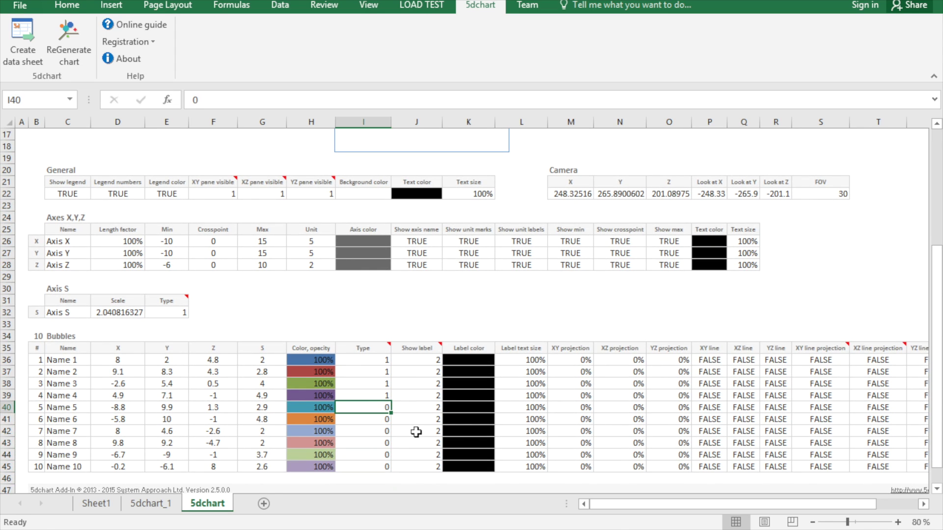
Step: Restore Name 5's Type to 1 and regenerate the chart showing only bubbles 1 to 5
{"action": "type", "text": "1"}
{"action": "key", "text": "Up"}
{"action": "key", "text": "Up"}
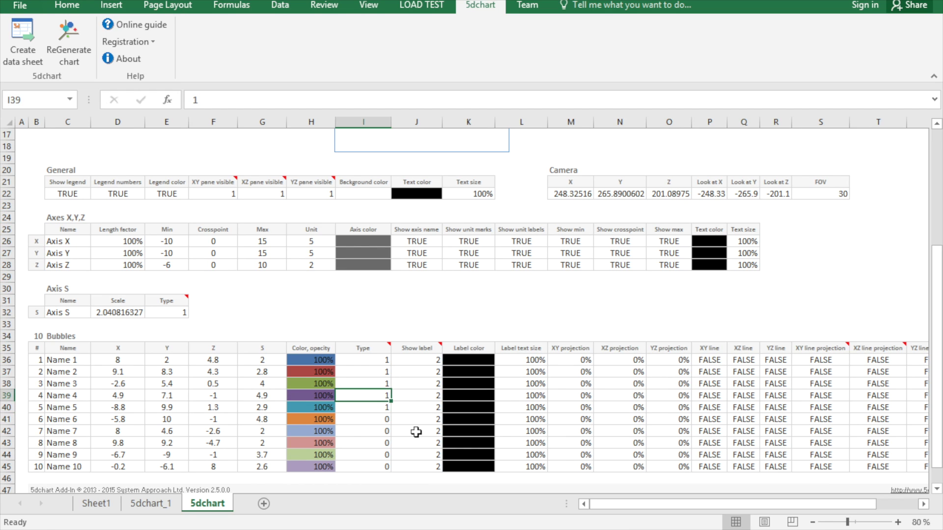
{"action": "left_click", "coordinate": [69, 34]}
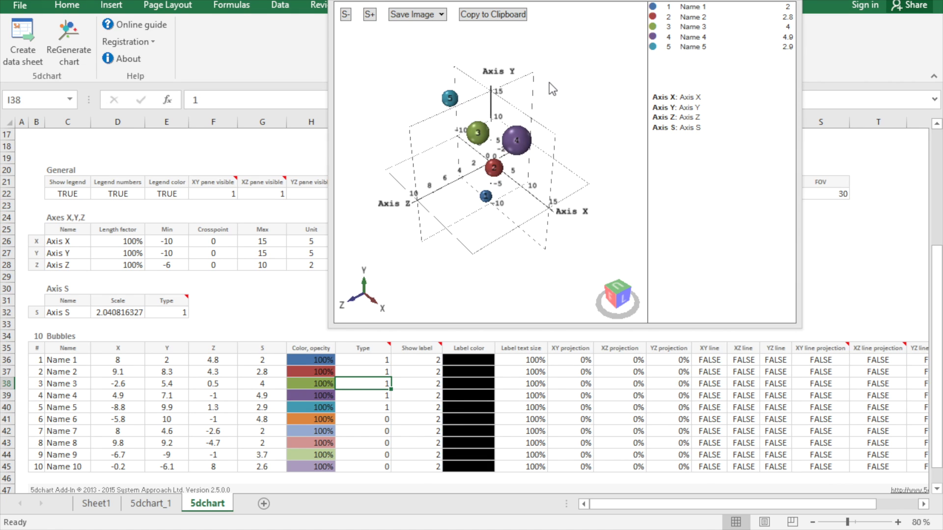
Step: Save the chart image at maximum resolution as seq1 in the Documents\5dchart folder
{"action": "left_click", "coordinate": [434, 16]}
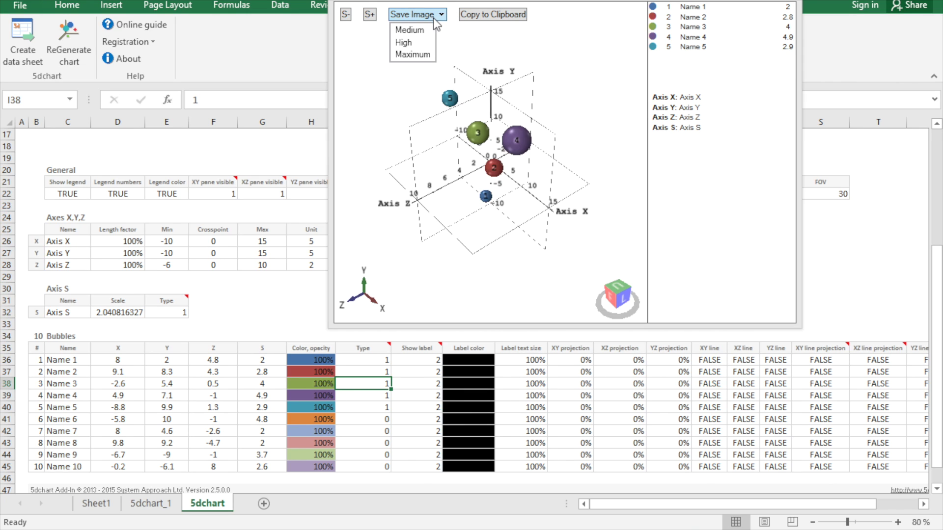
{"action": "left_click", "coordinate": [414, 55]}
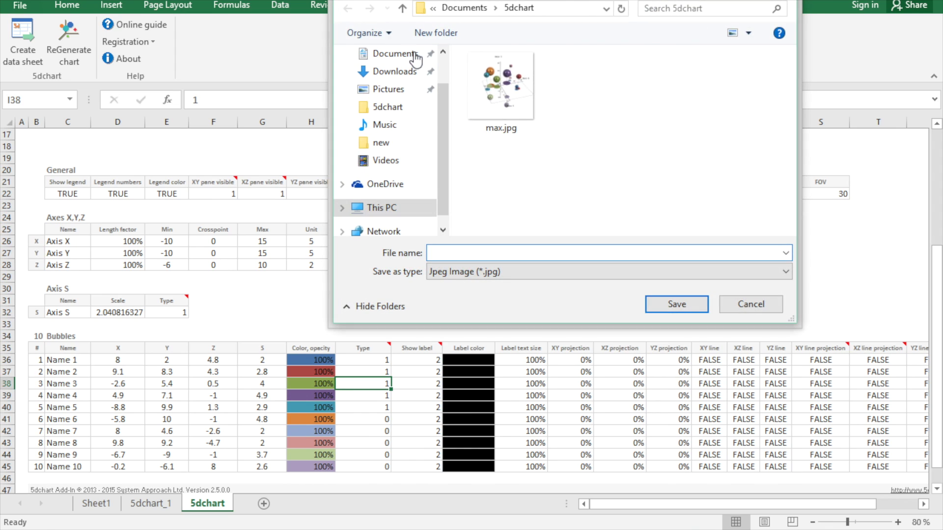
{"action": "left_click", "coordinate": [494, 97]}
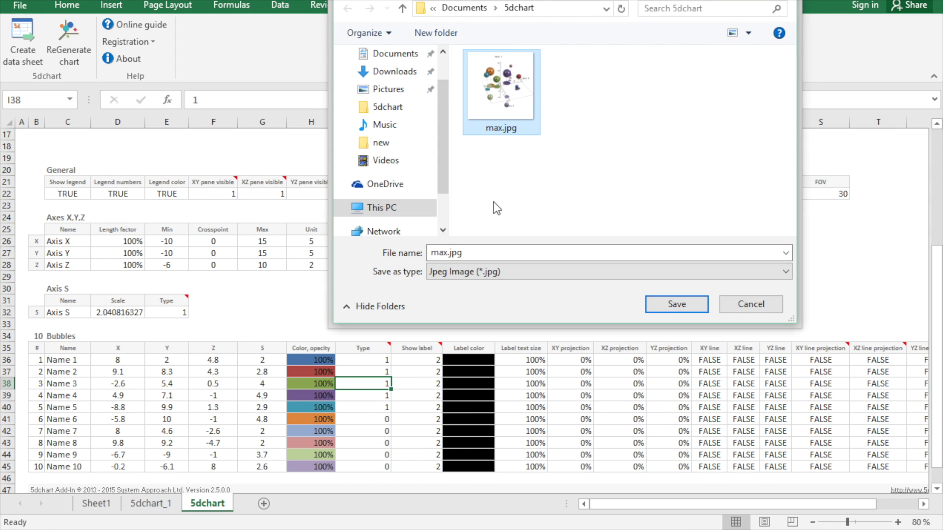
{"action": "left_click", "coordinate": [484, 252]}
{"action": "type", "text": "seq1"}
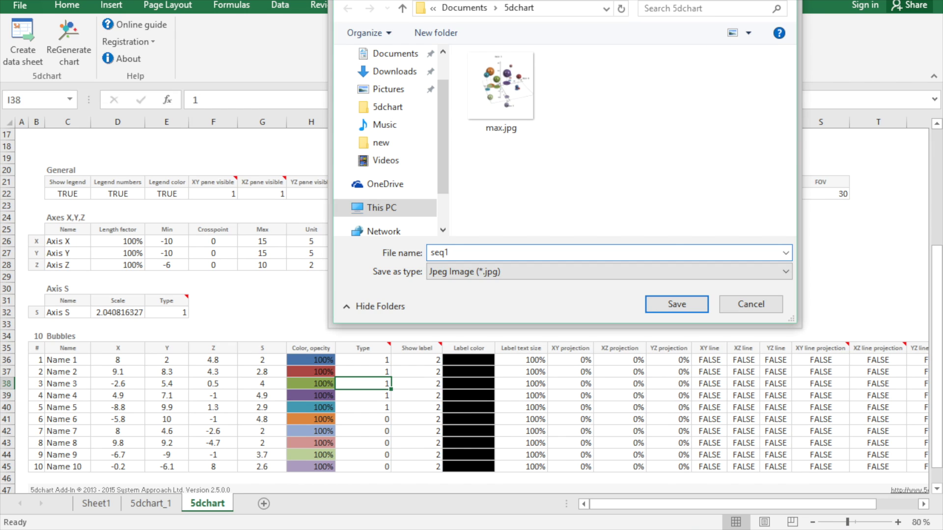
{"action": "key", "text": "Return"}
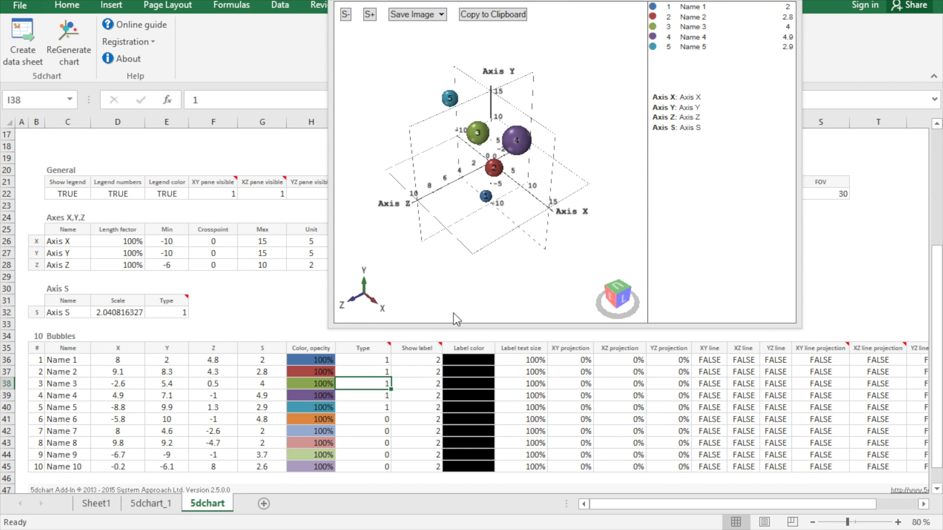
Step: Set Type 1 for bubbles Name 6 to Name 10 and regenerate the chart with all ten bubbles
{"action": "left_click", "coordinate": [384, 419]}
{"action": "type", "text": "1 1 1 1 1"}
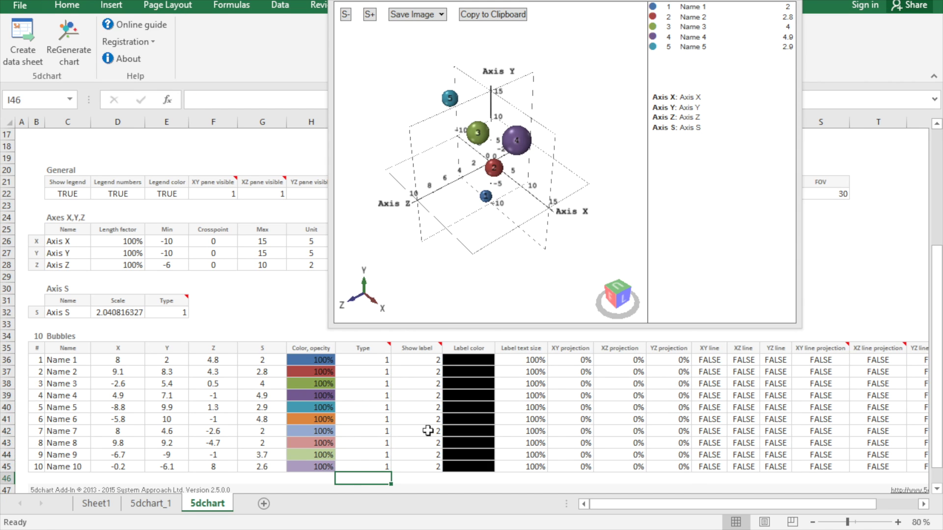
{"action": "left_click", "coordinate": [78, 36]}
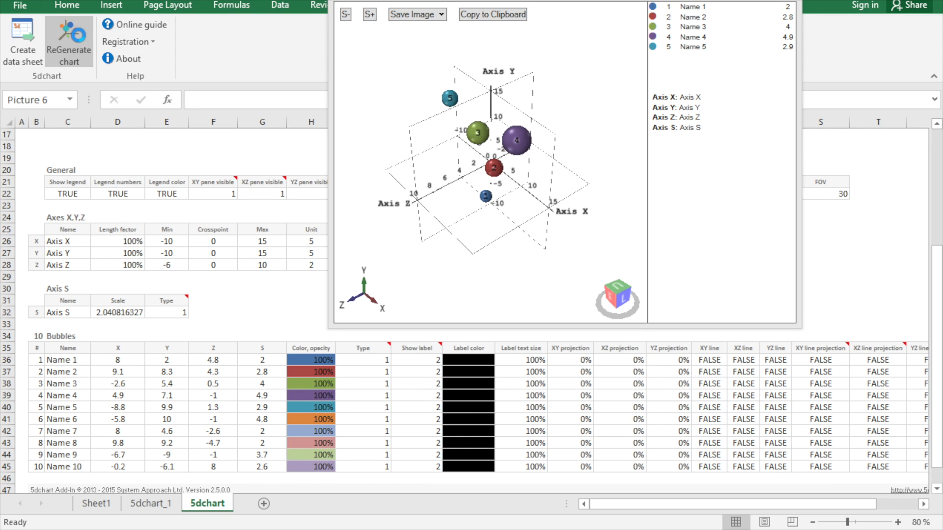
Step: Save the ten-bubble chart image at maximum resolution as seq2
{"action": "left_click", "coordinate": [433, 15]}
{"action": "left_click", "coordinate": [420, 56]}
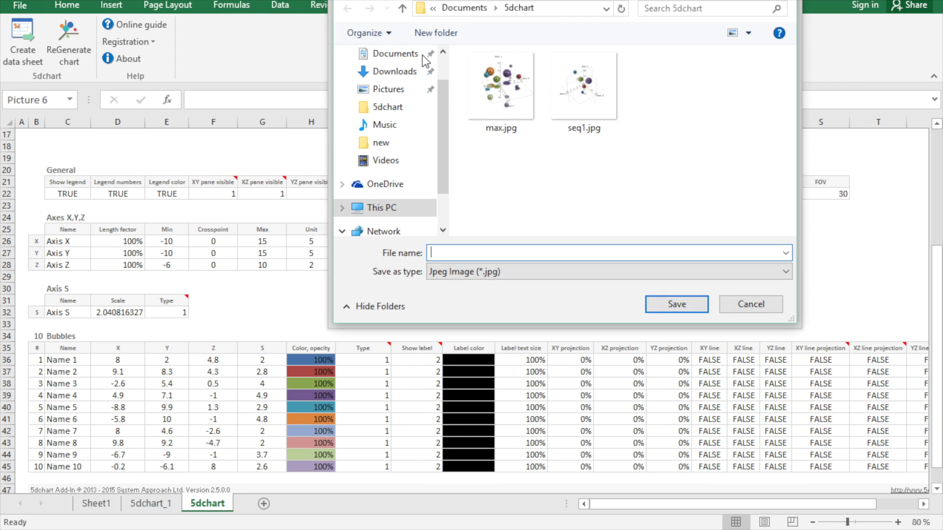
{"action": "type", "text": "seq2"}
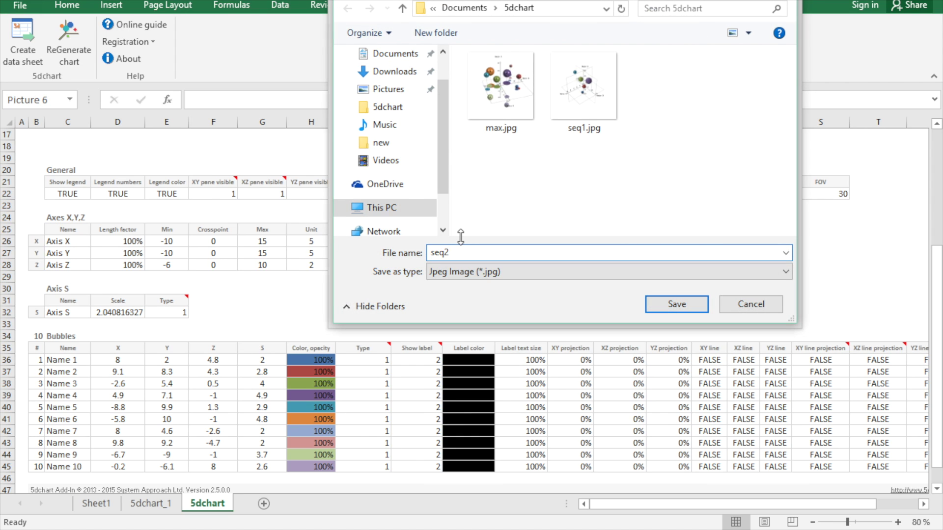
{"action": "key", "text": "Return"}
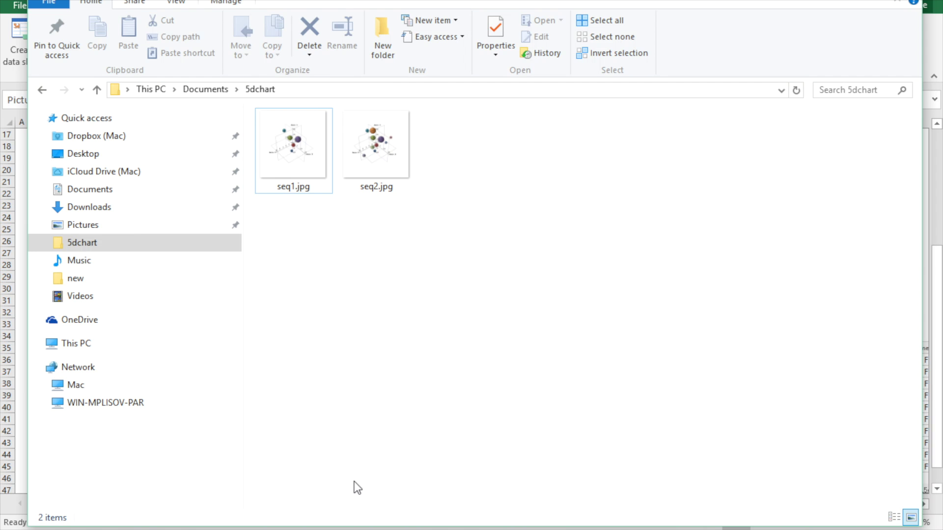
Step: Preview seq1.jpg, then close the photo viewer and the 5dchart folder to return to Excel
{"action": "double_click", "coordinate": [298, 116]}
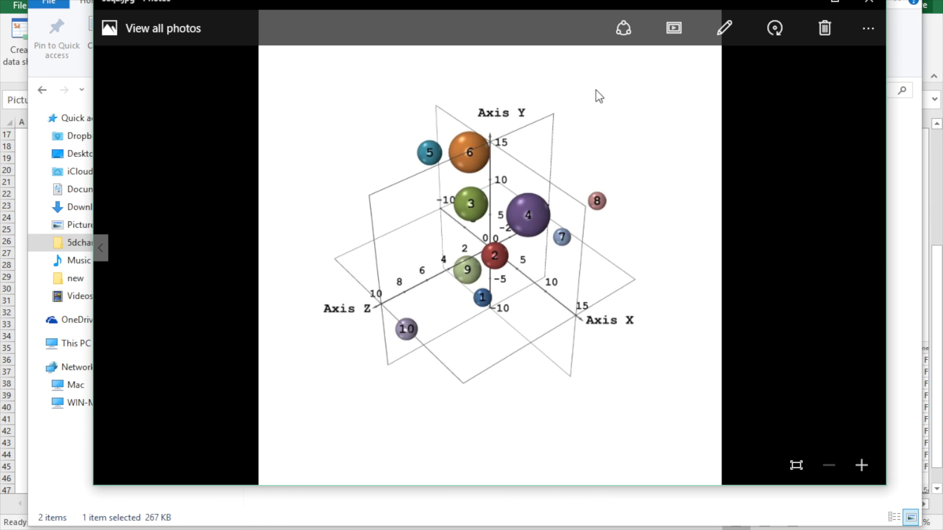
{"action": "left_click", "coordinate": [868, 6]}
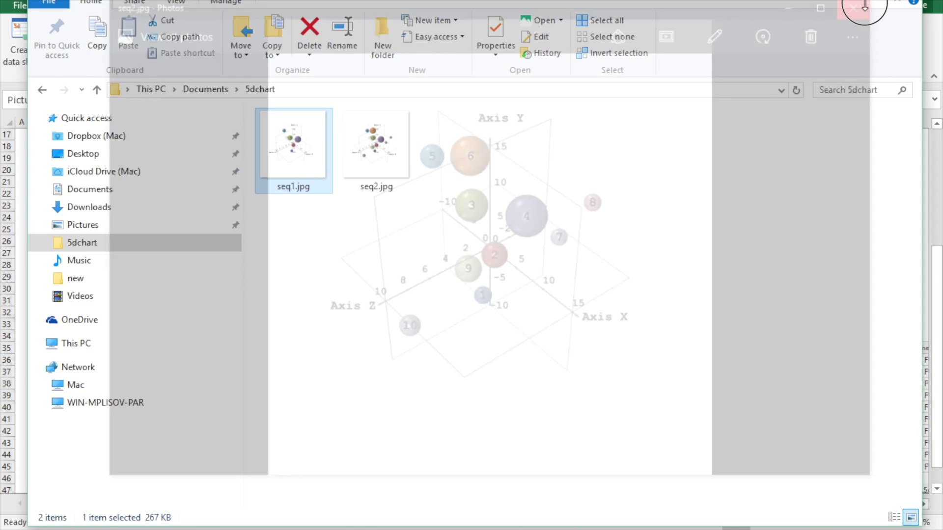
{"action": "key", "text": "alt+Tab"}
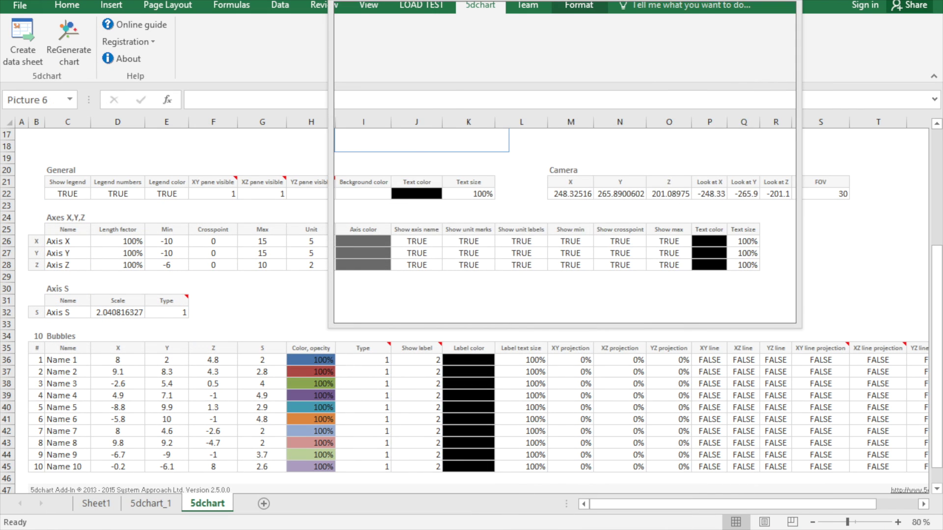
Step: Close the 3D chart viewer and select Name 1's colour cell H36, checking Name 3's S formula
{"action": "left_click", "coordinate": [192, 347]}
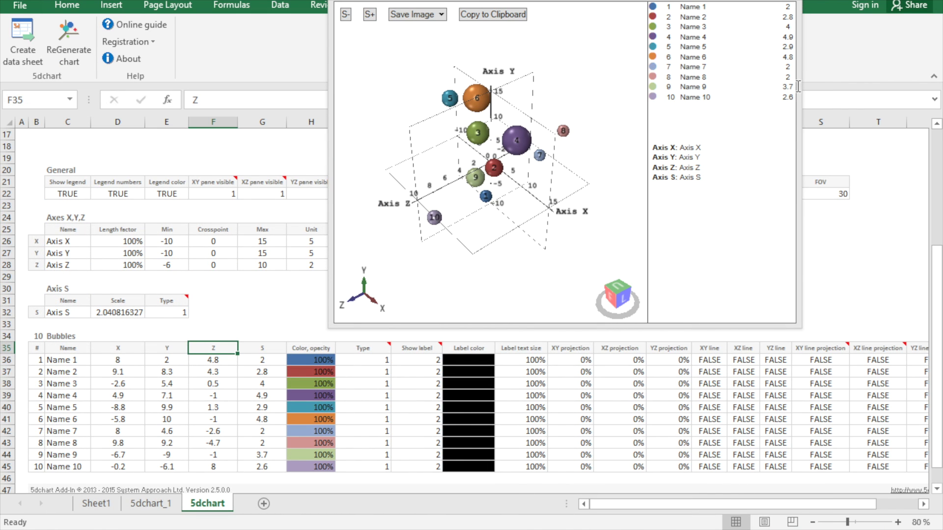
{"action": "left_click", "coordinate": [376, 409]}
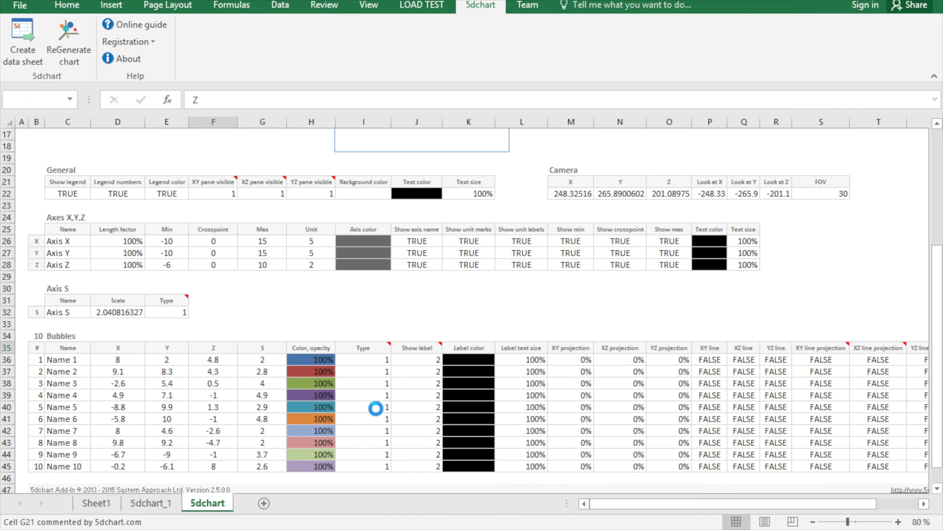
{"action": "scroll", "coordinate": [376, 409], "scroll_direction": "down", "scroll_amount": 1}
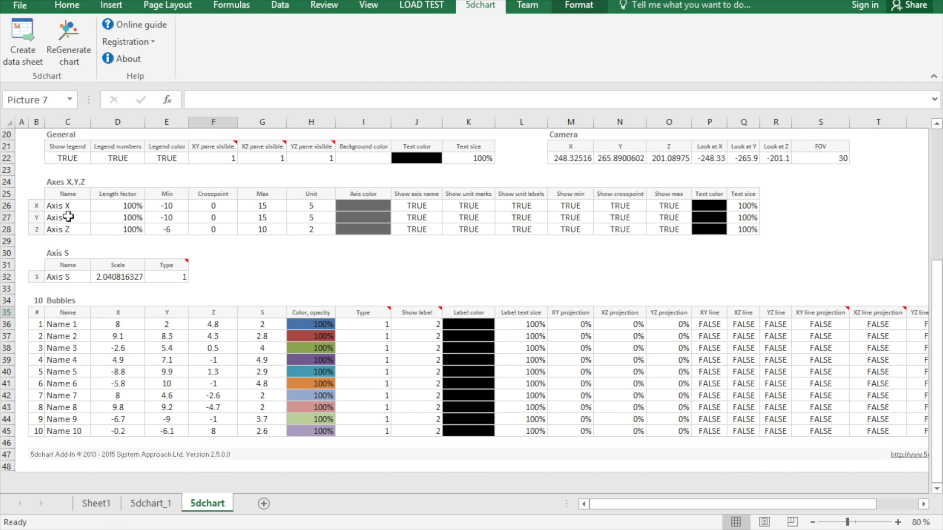
{"action": "left_click", "coordinate": [317, 325]}
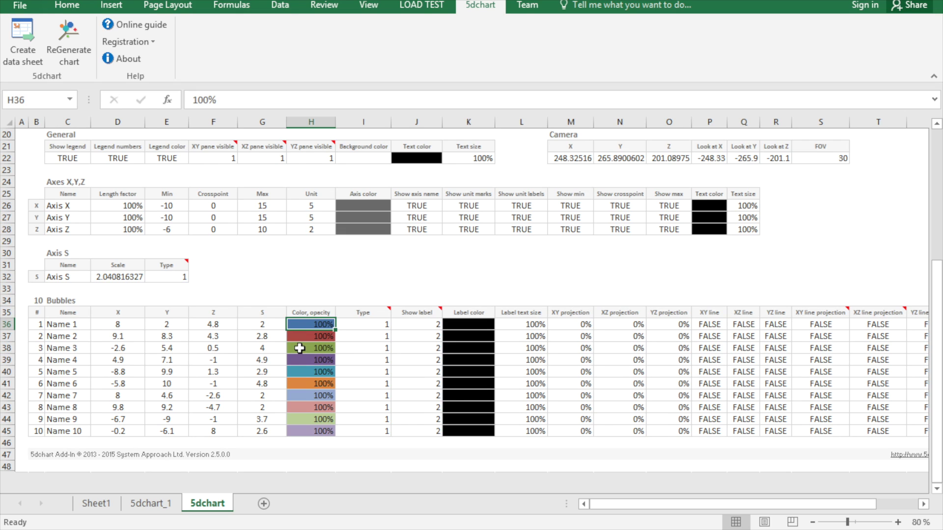
{"action": "left_click", "coordinate": [270, 349]}
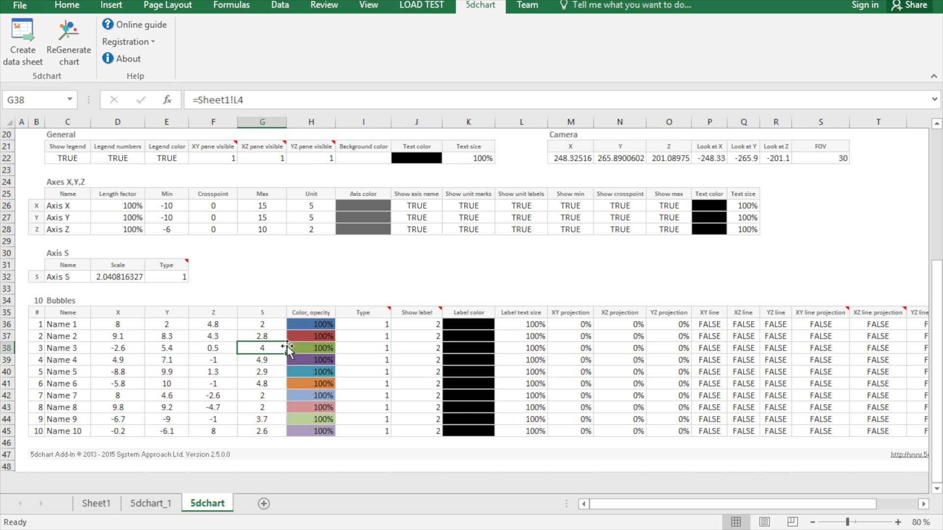
{"action": "left_click", "coordinate": [317, 324]}
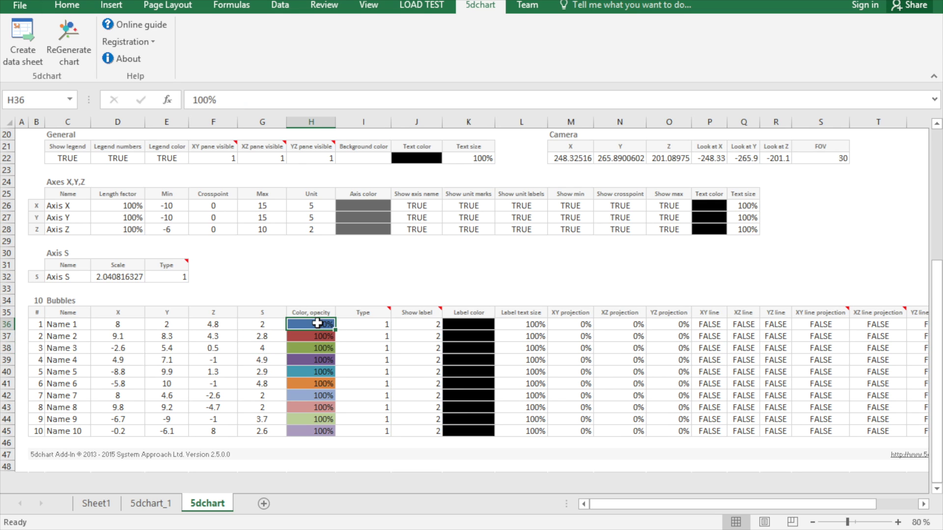
{"action": "left_click", "coordinate": [81, 6]}
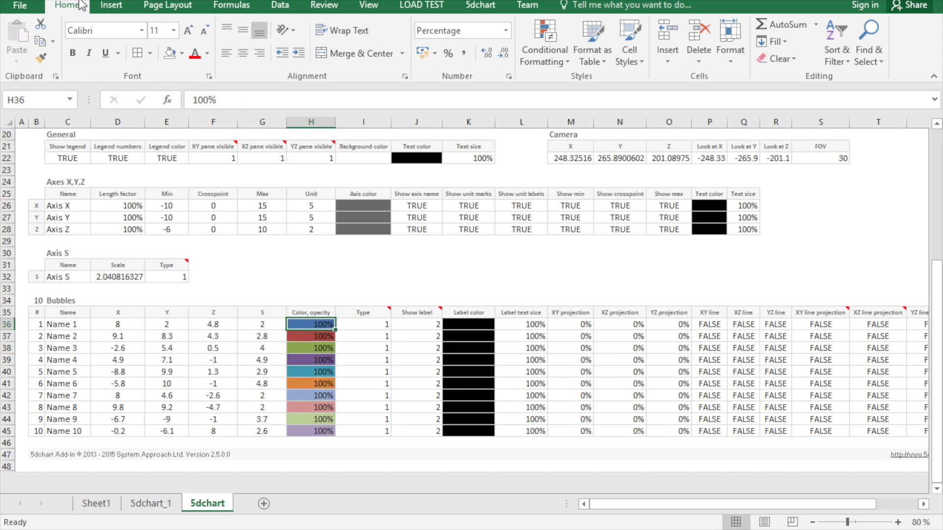
Step: Add a formula rule =G36>3 to H36 that fills the cell light green
{"action": "left_click", "coordinate": [567, 63]}
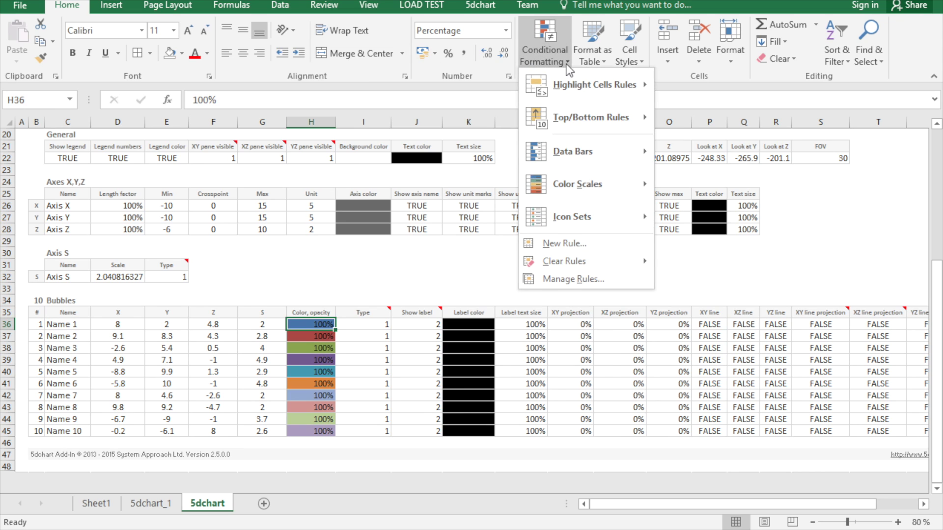
{"action": "left_click", "coordinate": [570, 244]}
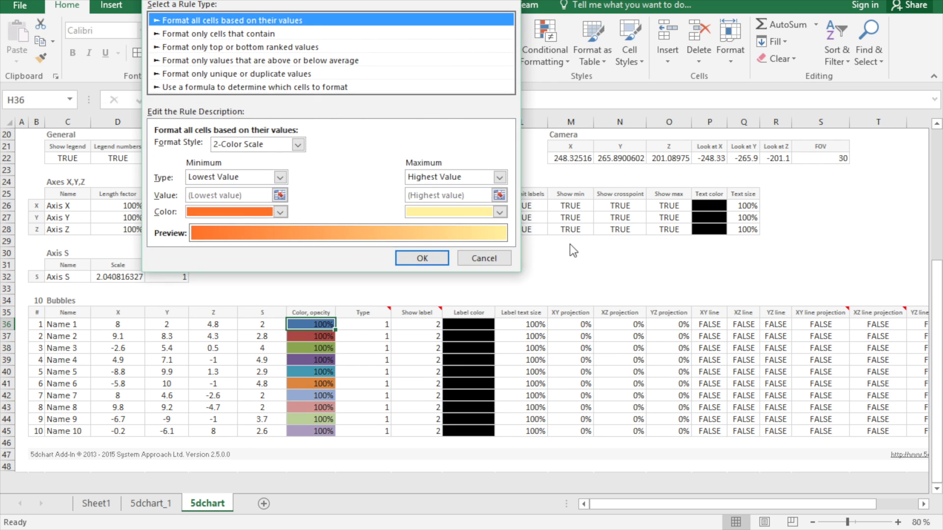
{"action": "left_click", "coordinate": [254, 86]}
{"action": "left_click", "coordinate": [261, 146]}
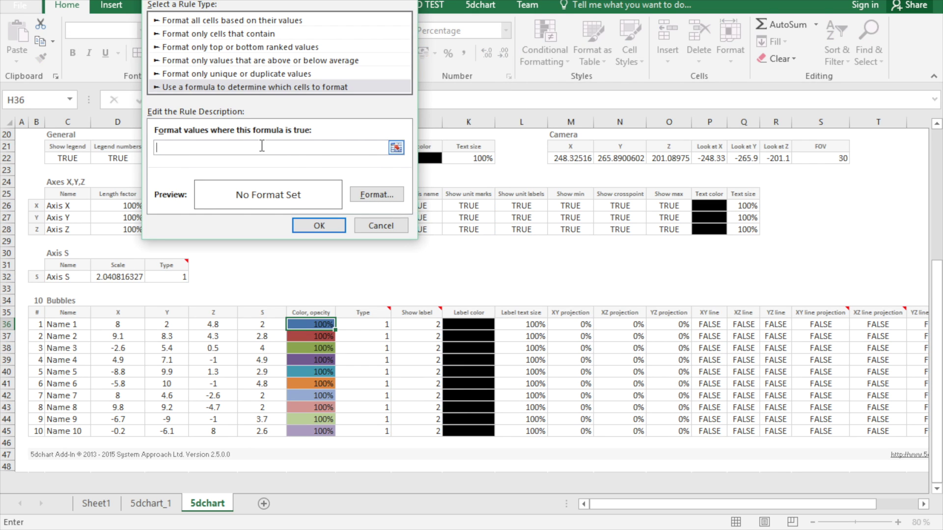
{"action": "left_click", "coordinate": [268, 324]}
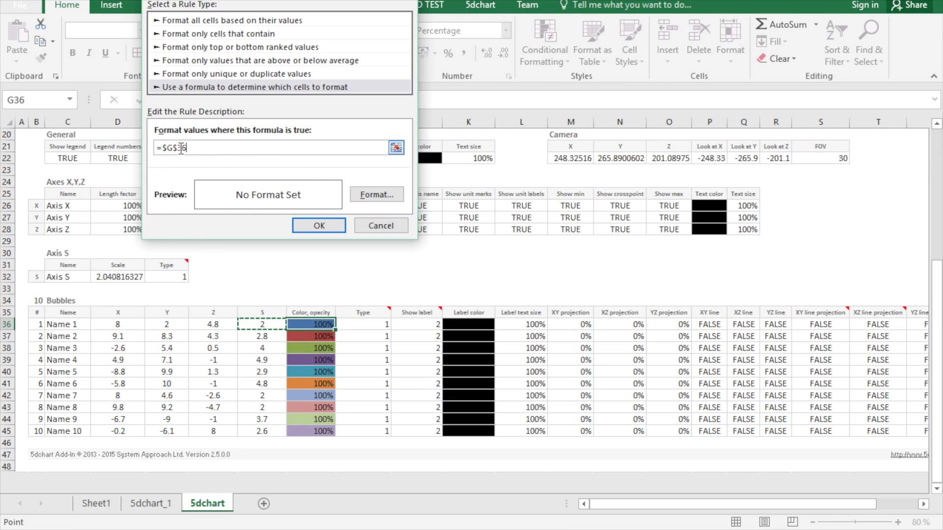
{"action": "key", "text": "F4"}
{"action": "key", "text": "F4"}
{"action": "key", "text": "F4"}
{"action": "type", "text": ">"}
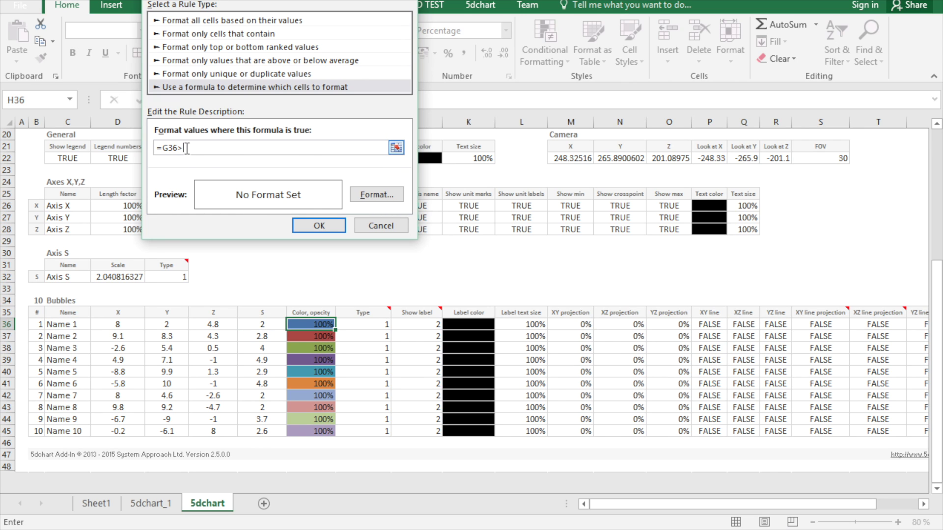
{"action": "type", "text": "3"}
{"action": "left_click", "coordinate": [372, 193]}
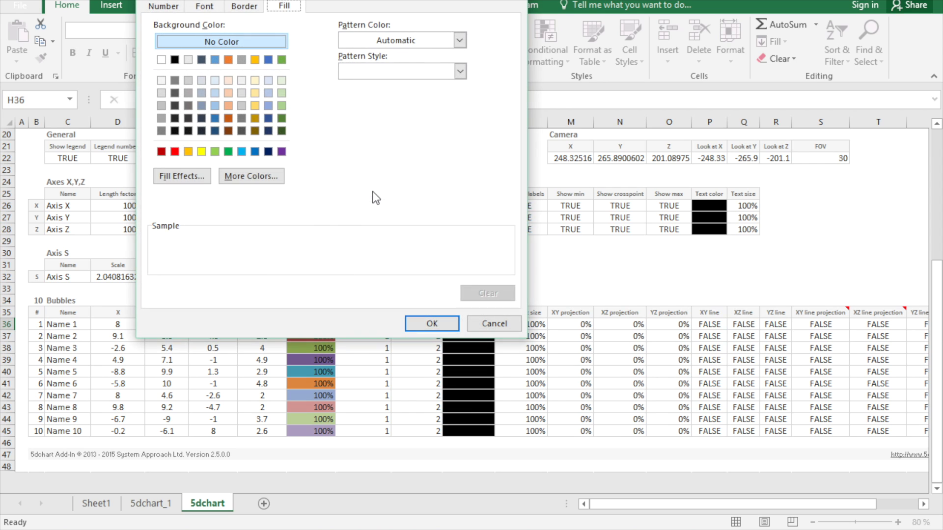
{"action": "left_click", "coordinate": [215, 152]}
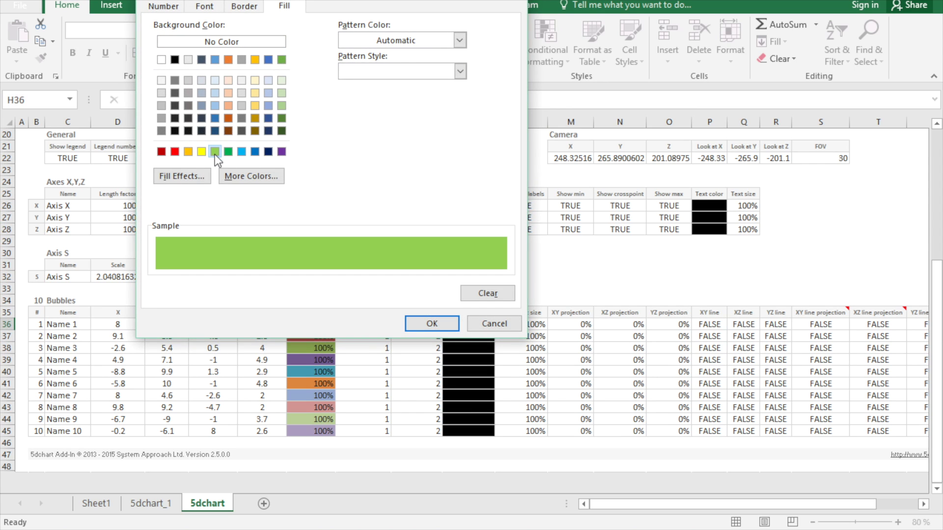
{"action": "left_click", "coordinate": [417, 324]}
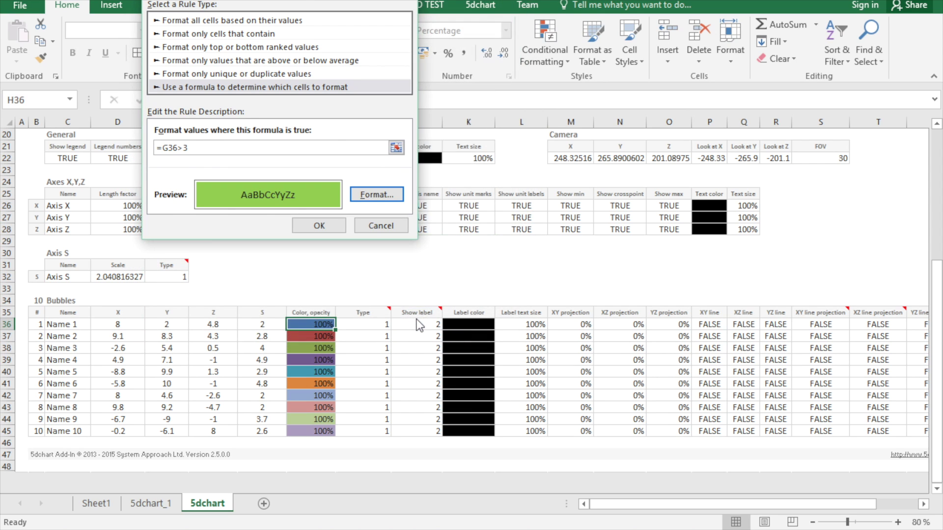
{"action": "left_click", "coordinate": [312, 225]}
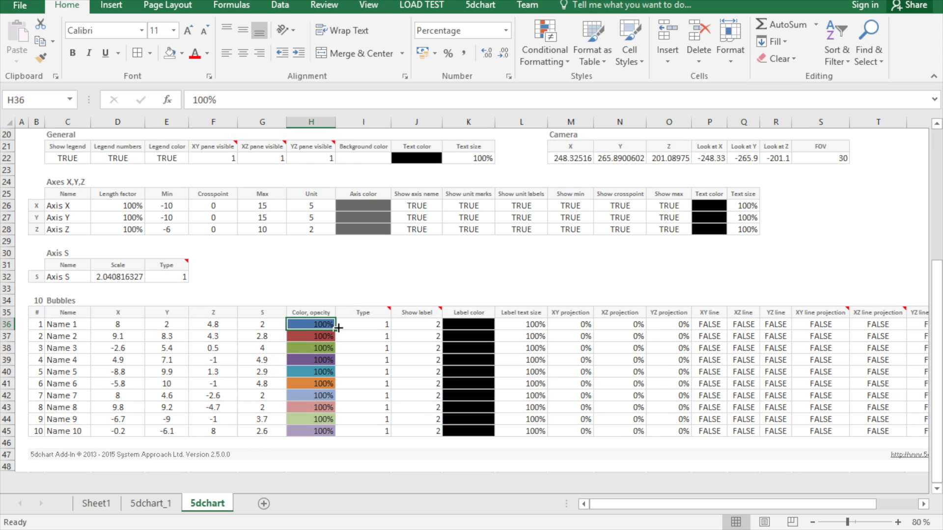
Step: Fill only H36's formatting down to H45 so Names 3, 4, 6 and 9 show green
{"action": "left_click_drag", "start_coordinate": [335, 328], "coordinate": [321, 438]}
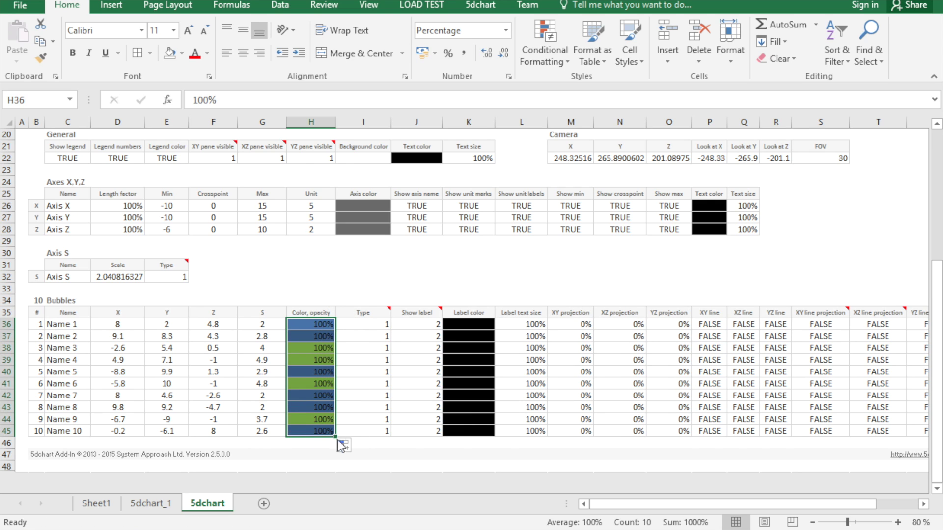
{"action": "left_click", "coordinate": [344, 447]}
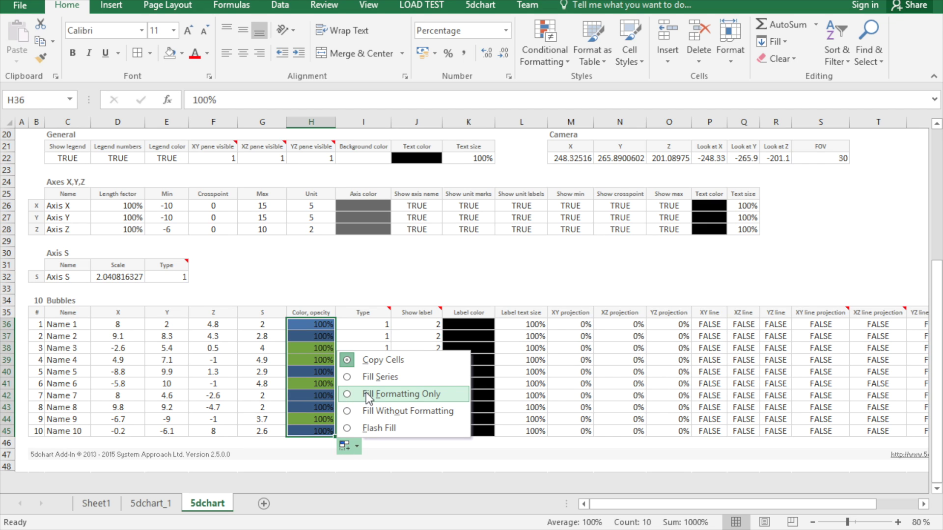
{"action": "left_click", "coordinate": [367, 393]}
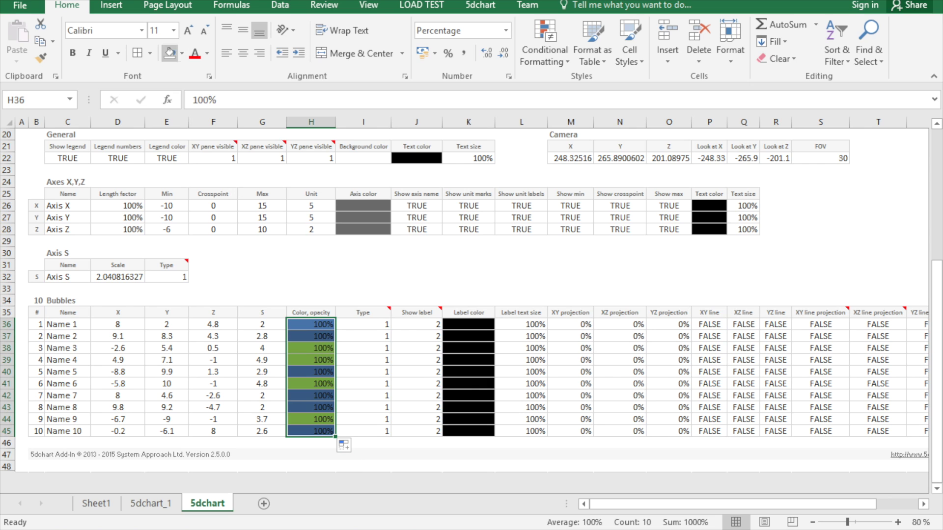
{"action": "scroll", "coordinate": [133, 210], "scroll_direction": "up", "scroll_amount": 5}
Step: Regenerate the 5dchart 3D bubble chart, review the green and blue bubbles, then close the viewer
{"action": "scroll", "coordinate": [133, 209], "scroll_direction": "up", "scroll_amount": 2}
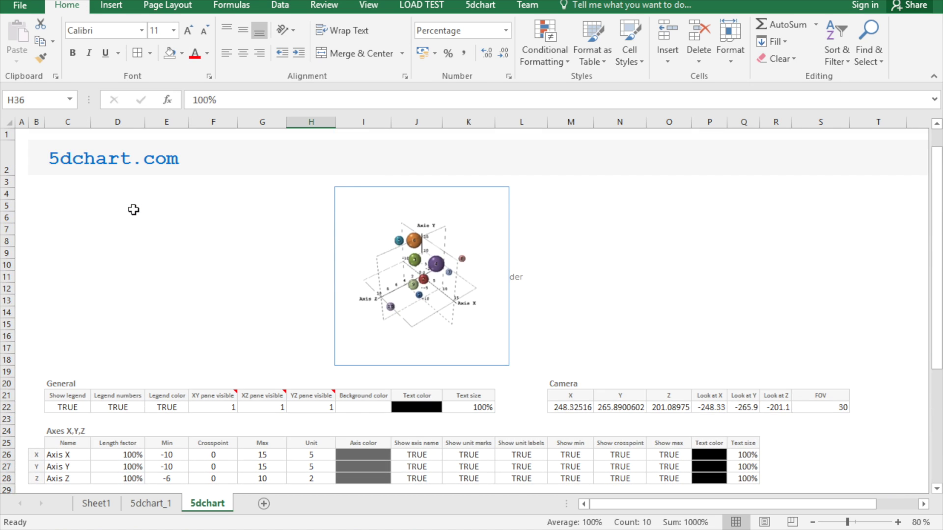
{"action": "left_click", "coordinate": [475, 6]}
{"action": "left_click", "coordinate": [65, 30]}
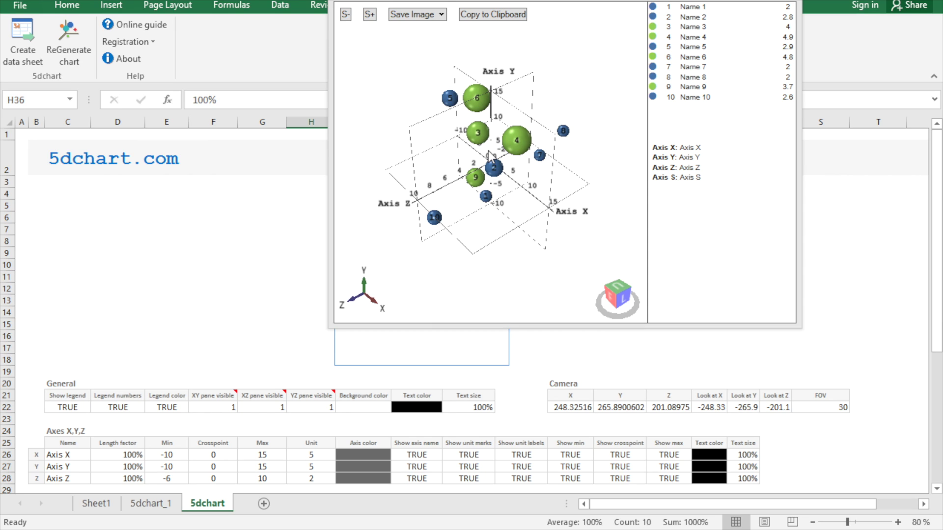
{"action": "mouse_move", "coordinate": [448, 101]}
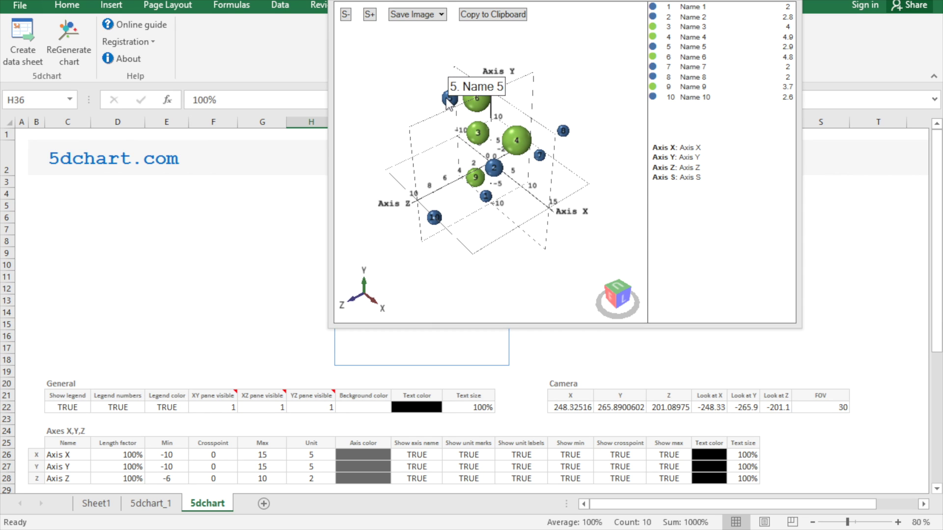
{"action": "left_click", "coordinate": [793, 3]}
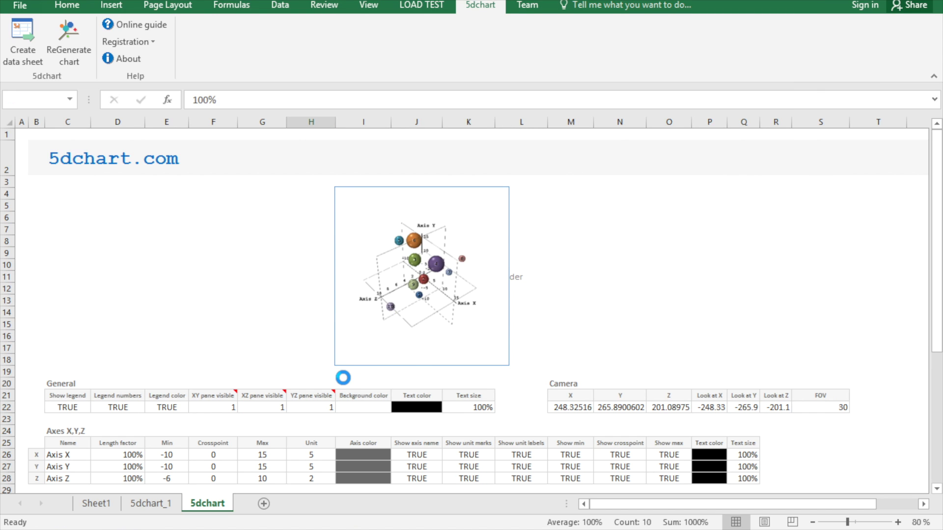
{"action": "scroll", "coordinate": [343, 377], "scroll_direction": "down", "scroll_amount": 5}
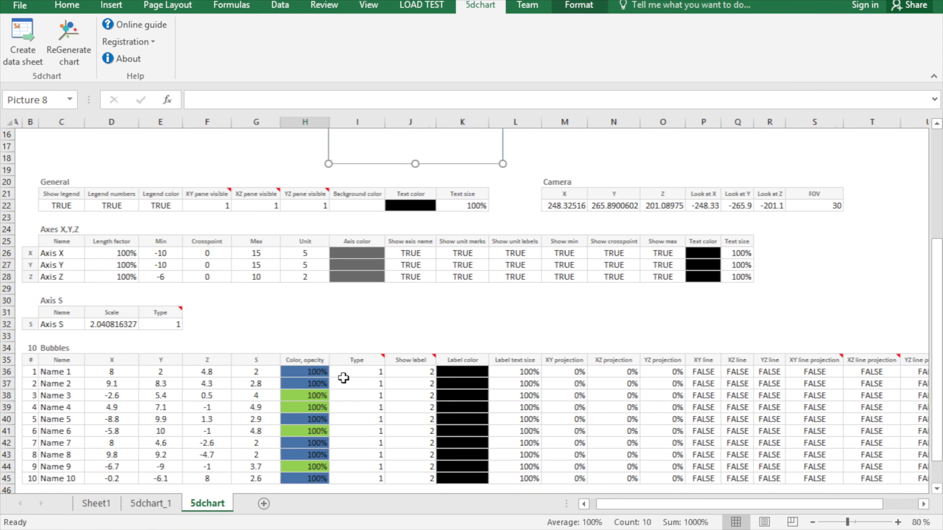
{"action": "scroll", "coordinate": [343, 378], "scroll_direction": "down", "scroll_amount": 1}
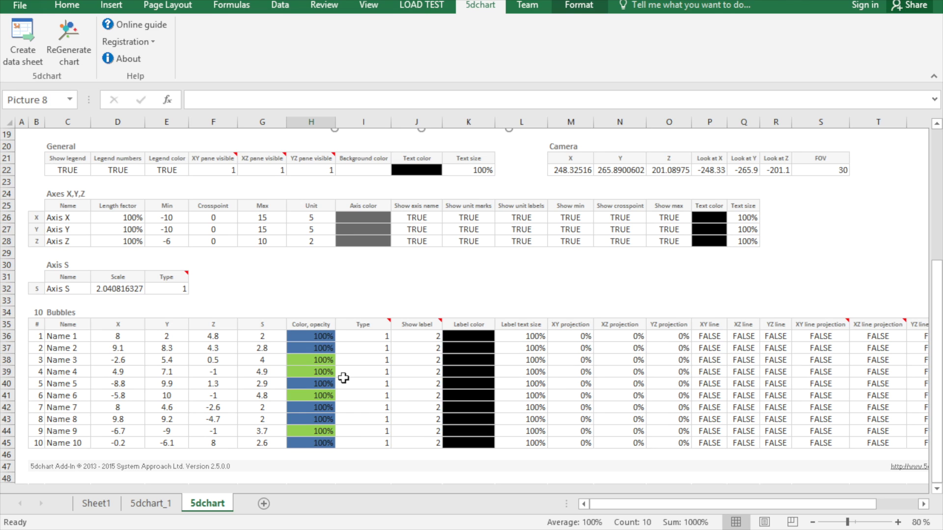